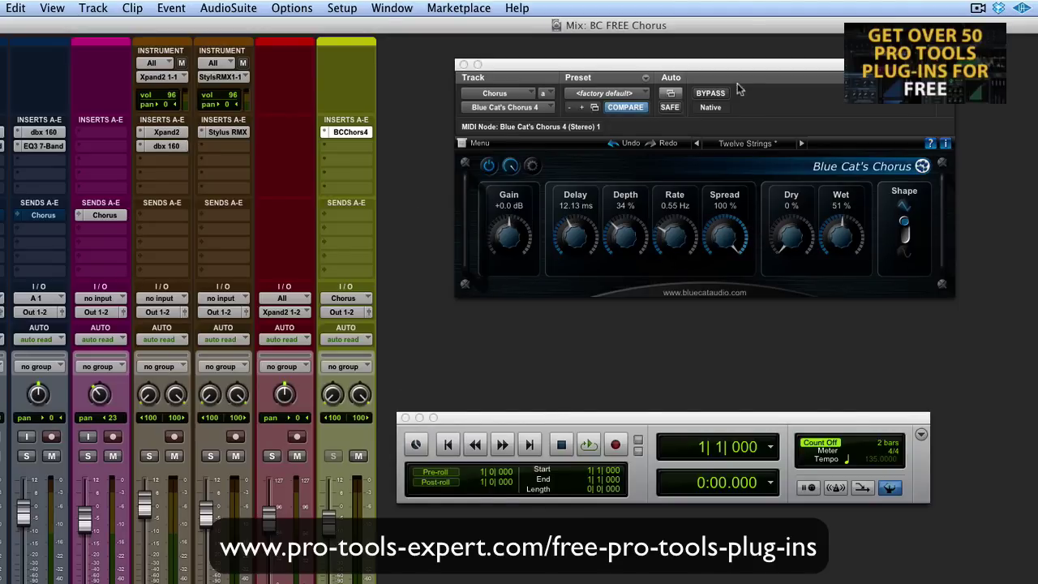
- View the list of factory presets available in Blue Cat's Chorus
left_click(755, 144)
mouse_move(841, 147)
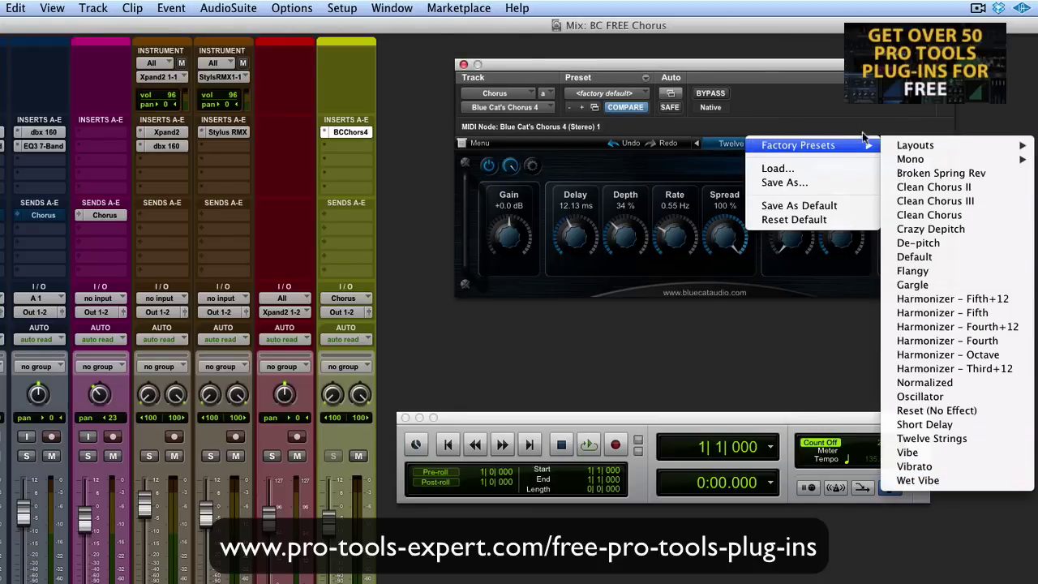
left_click(775, 81)
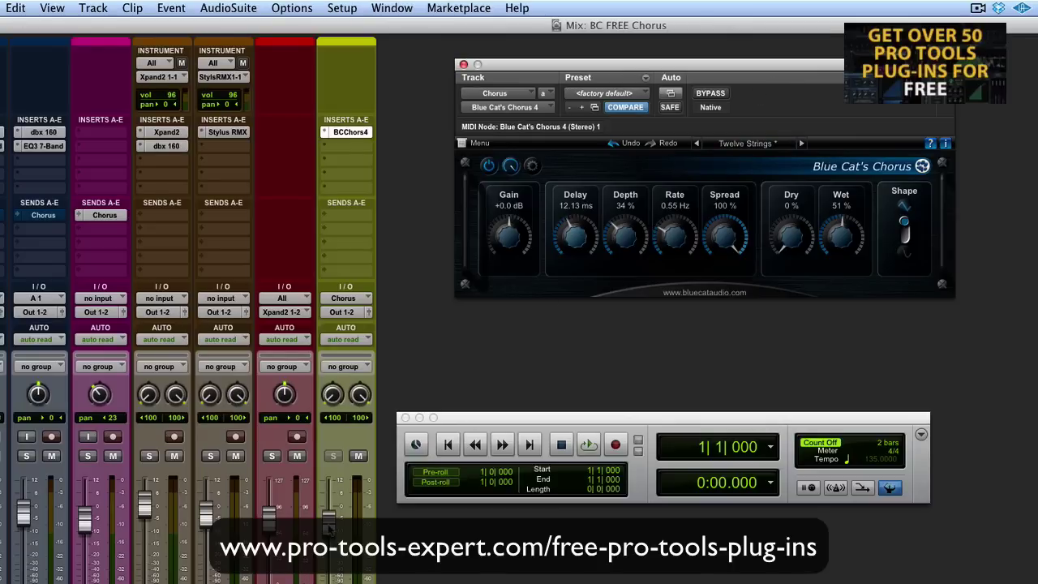
- Solo the Acoustic track and play it while bringing the Chorus return up from silence to -3.4 dB
left_click_drag(328, 527, 329, 577)
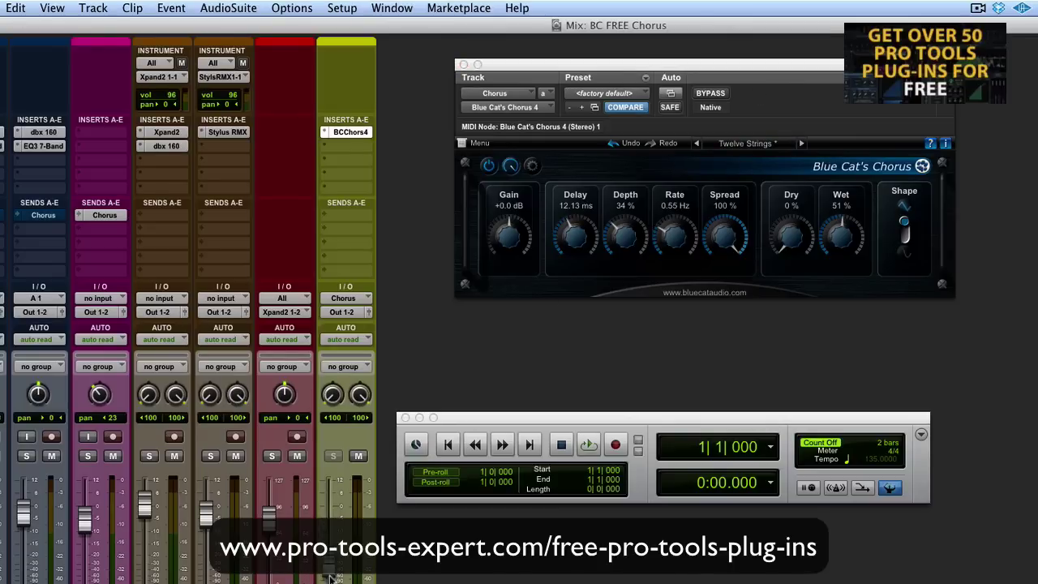
left_click(88, 456)
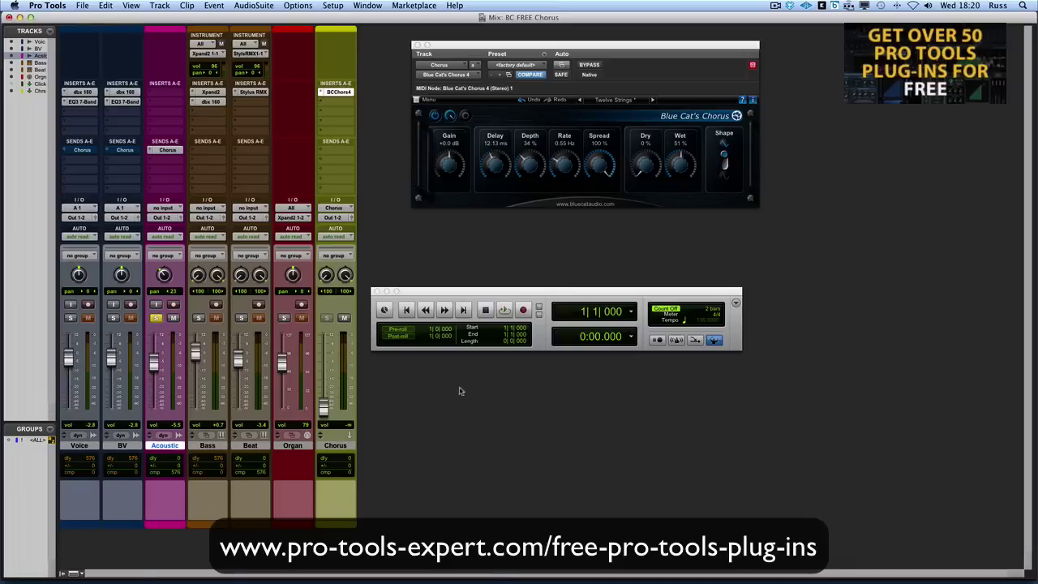
key("space")
left_click_drag(324, 410, 324, 367)
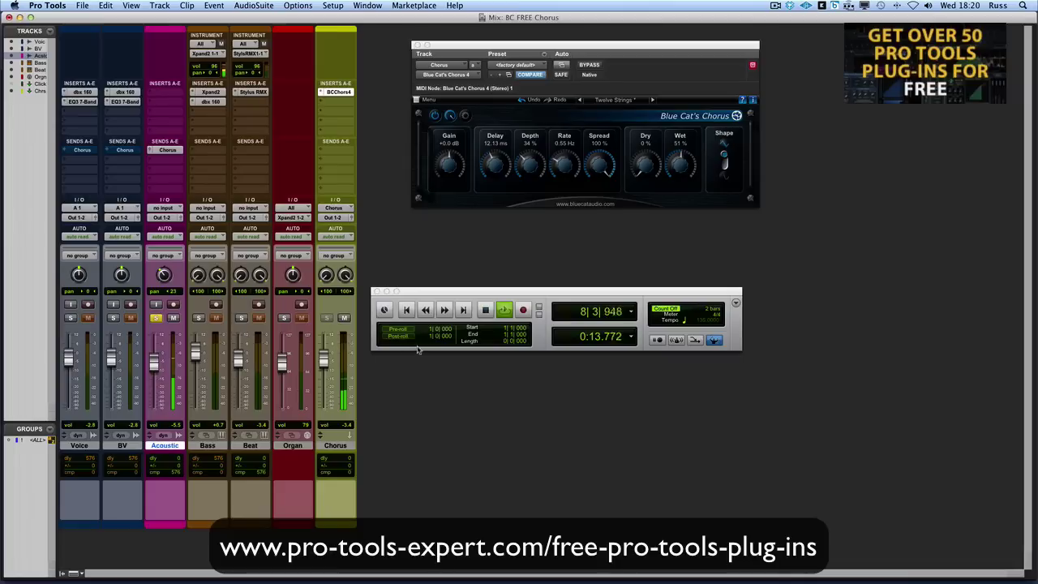
key("space")
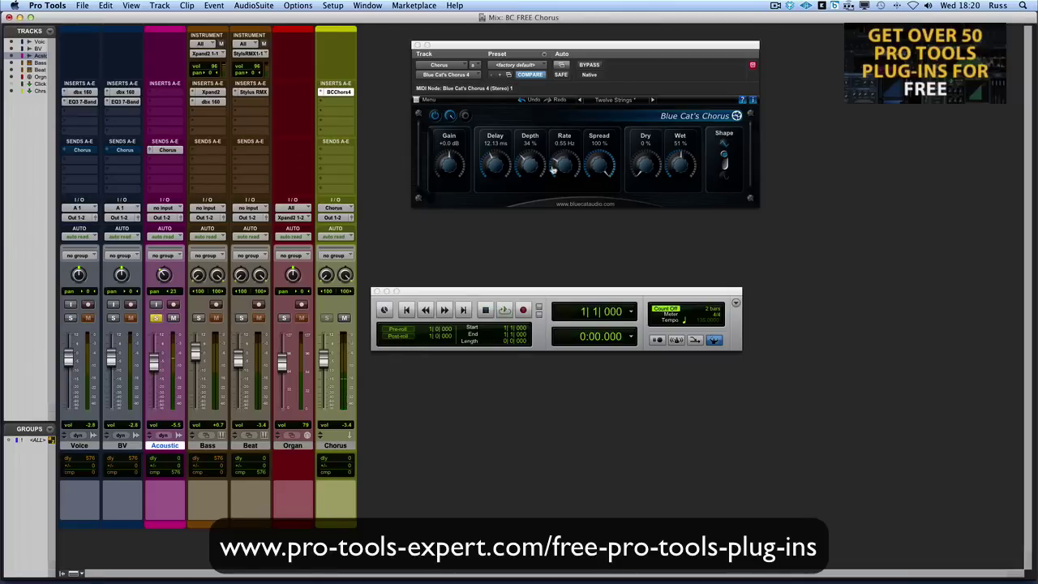
- Open the Acoustic track's Chorus send and play with the Acoustic fader pulled fully down
left_click(167, 150)
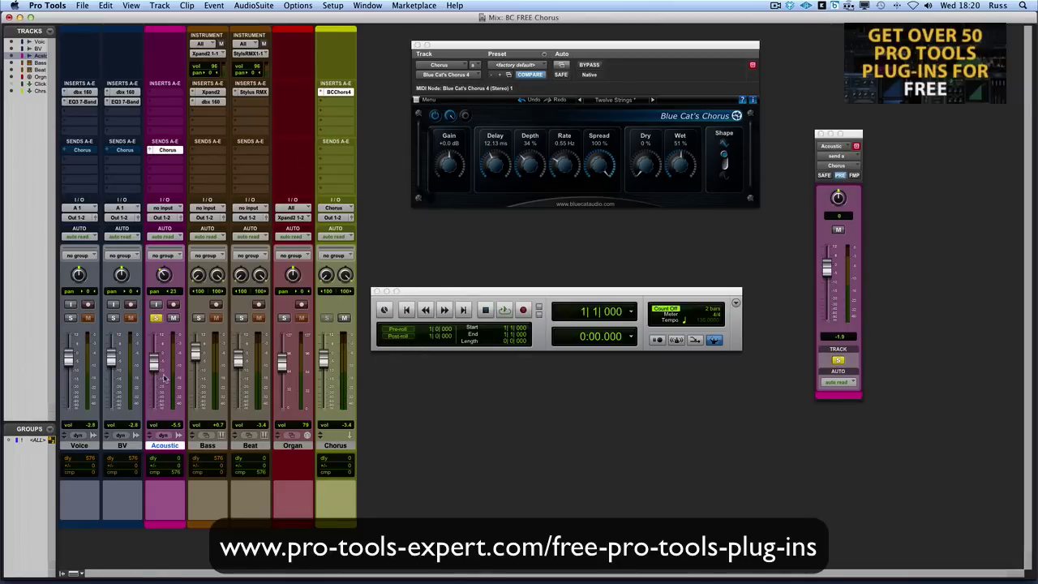
key("space")
left_click_drag(155, 367, 162, 420)
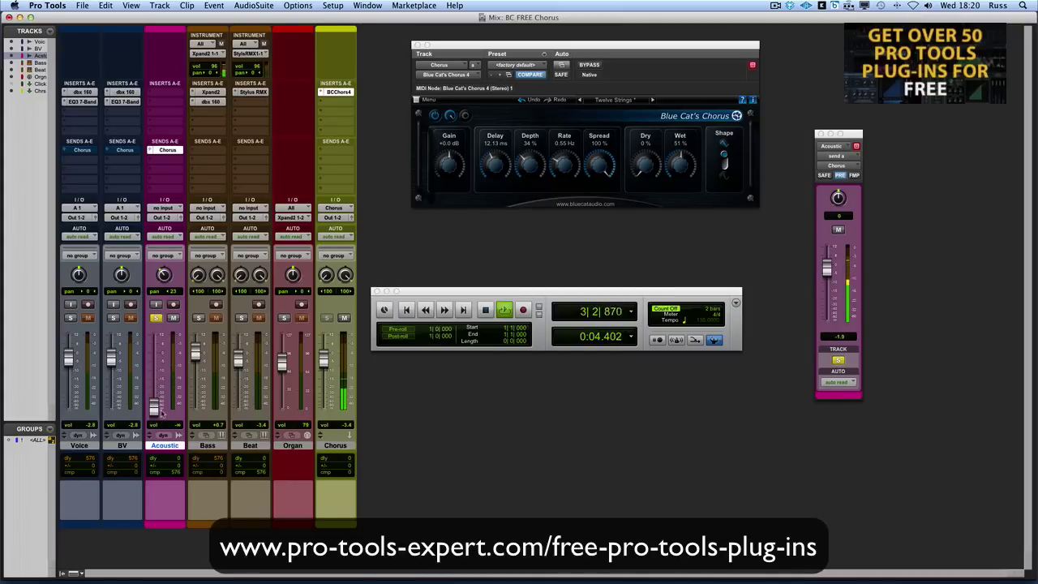
- During playback, set the chorus depth to 22 %, the rate to 0.28 Hz and the delay to 10.90 ms
left_click_drag(528, 167, 493, 175)
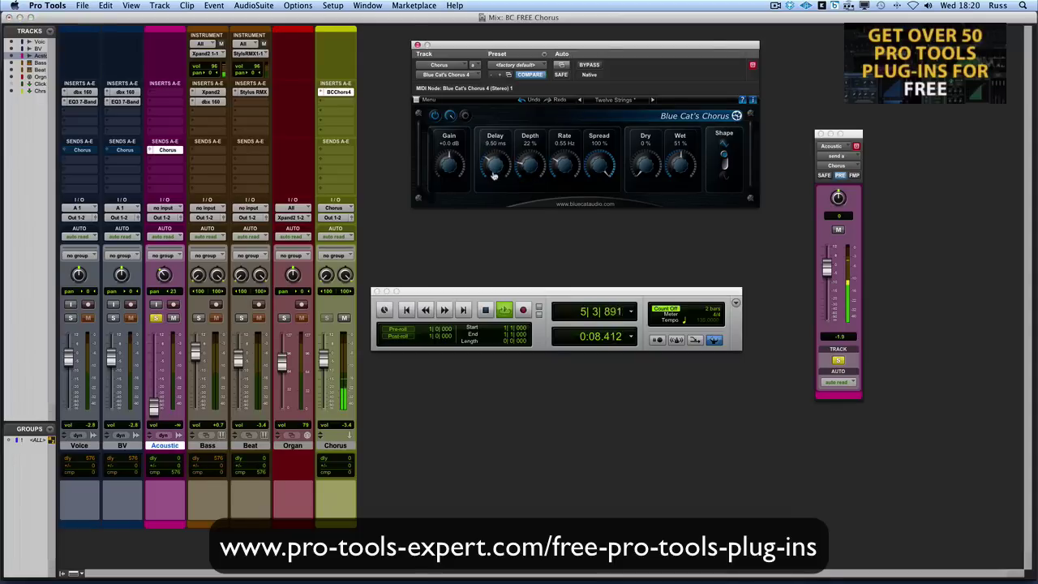
left_click_drag(570, 170, 563, 180)
left_click_drag(497, 171, 497, 165)
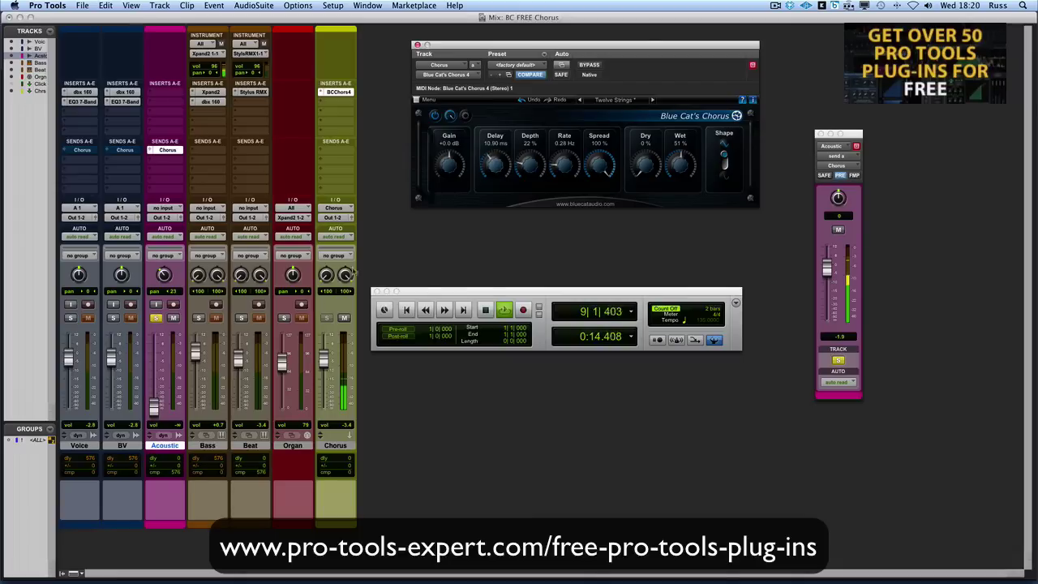
- Bring the Acoustic fader back up to -7.0 dB and replay the soloed track with the chorus
left_click_drag(154, 410, 152, 368)
key("space")
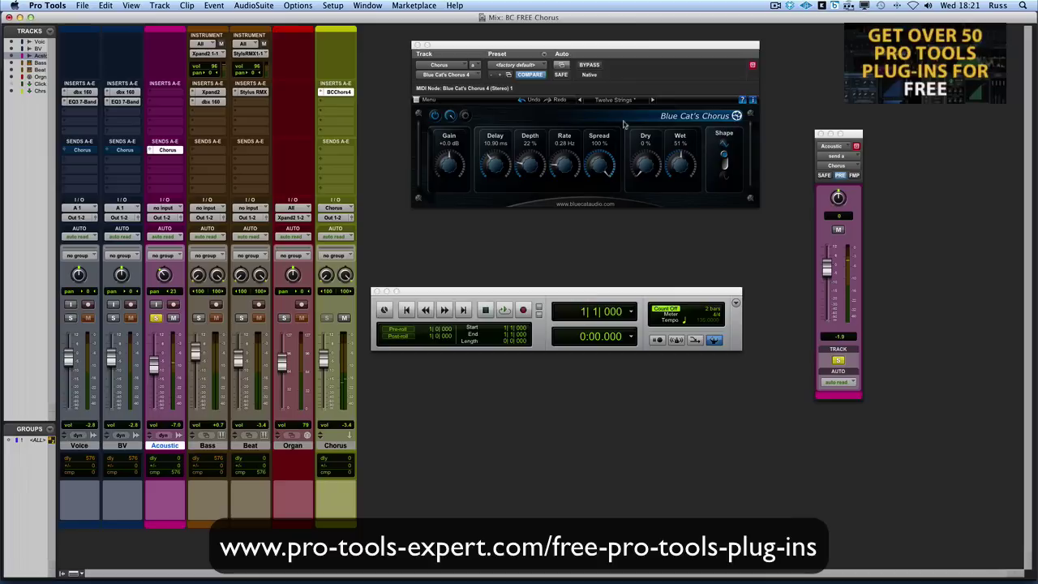
key("space")
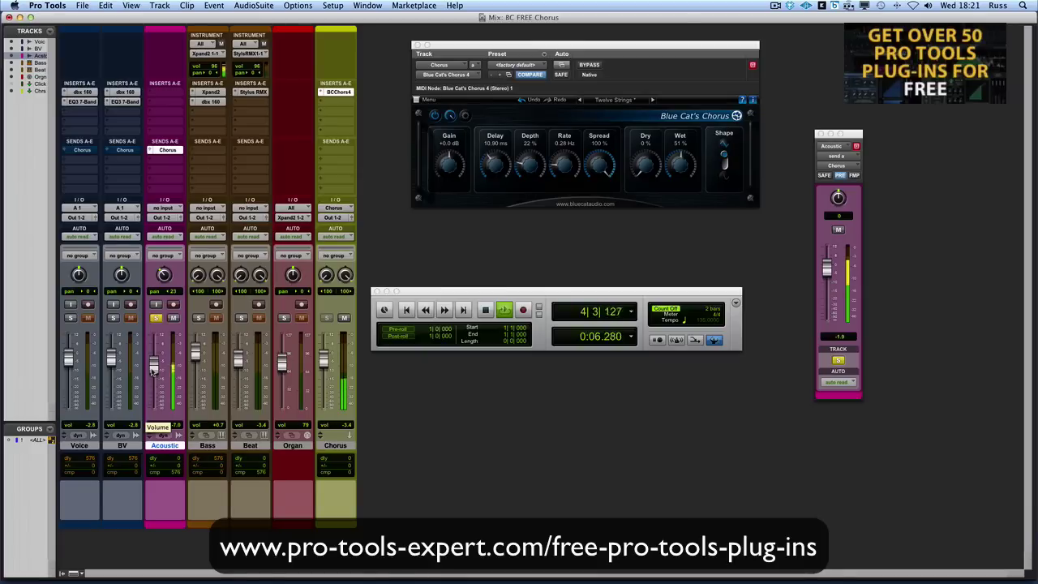
key("space")
- Solo the Voice track instead of Acoustic and unmute its send to the Chorus bus
left_click(70, 317)
left_click(155, 317)
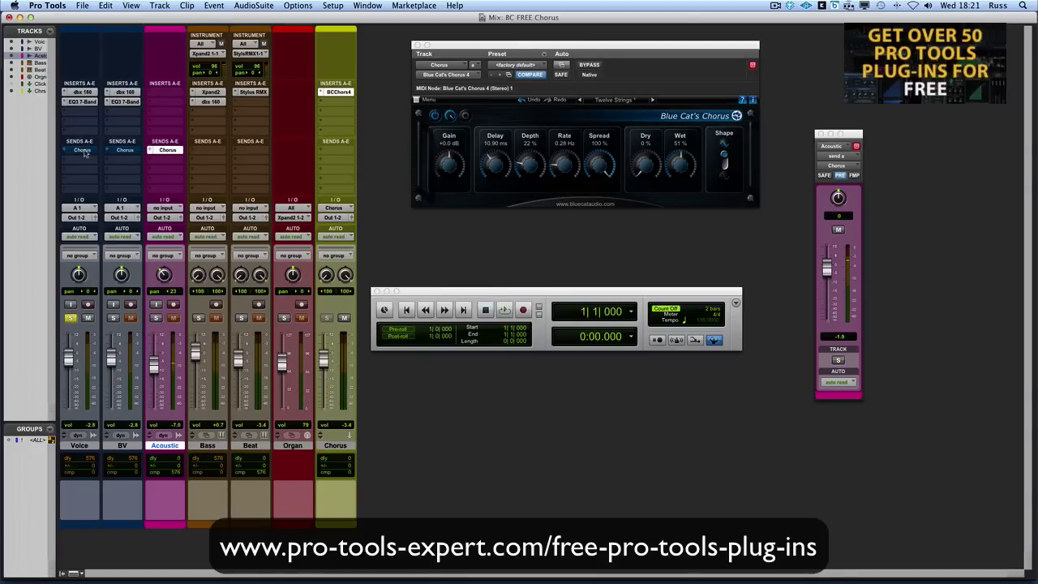
left_click(82, 151)
left_click(838, 231)
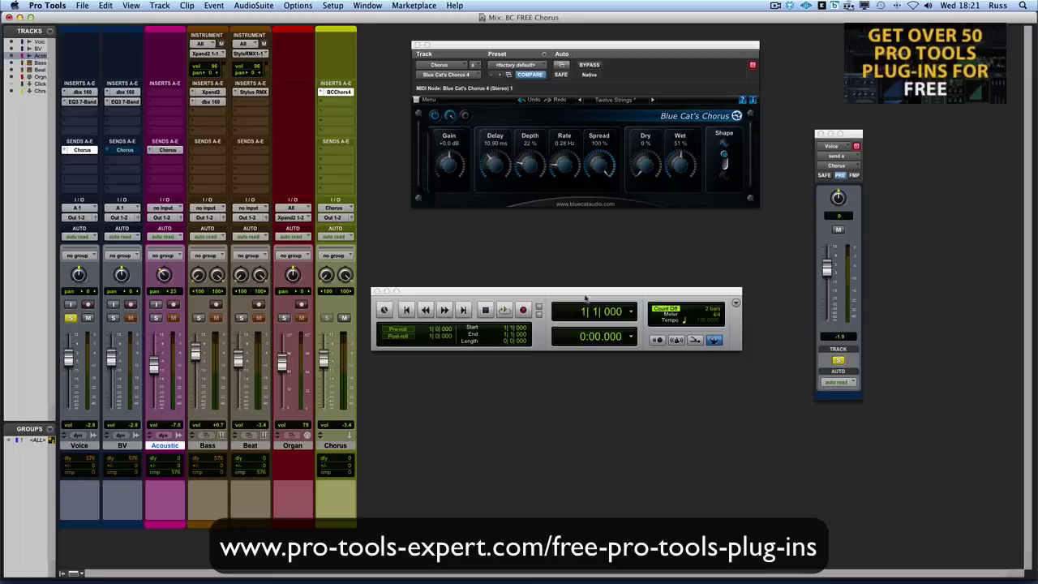
- Play the voice with the Chorus return pulled fully down and mute the Acoustic track's Chorus send
left_click_drag(324, 359, 323, 410)
key("space")
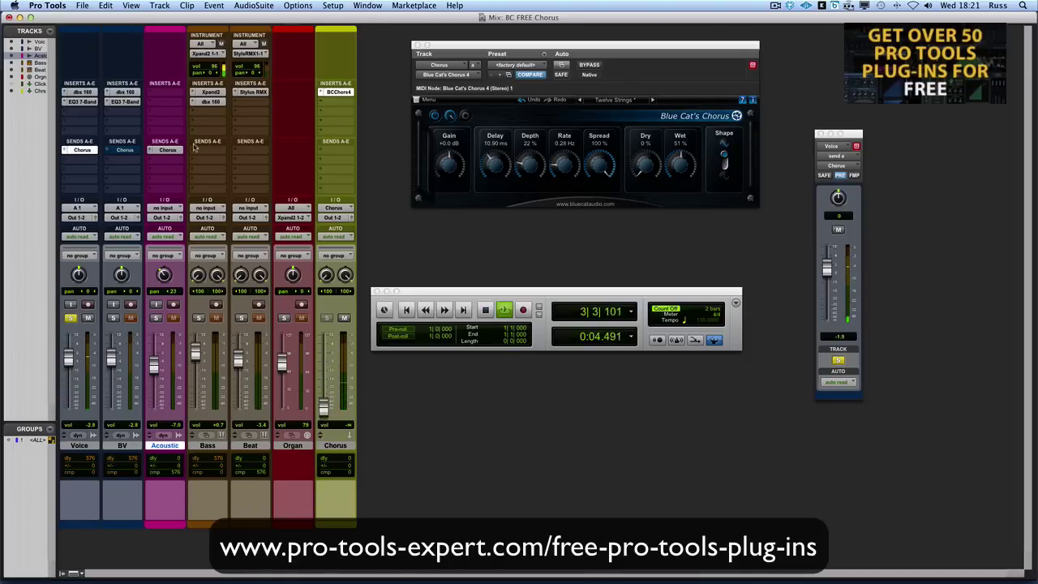
left_click(172, 150)
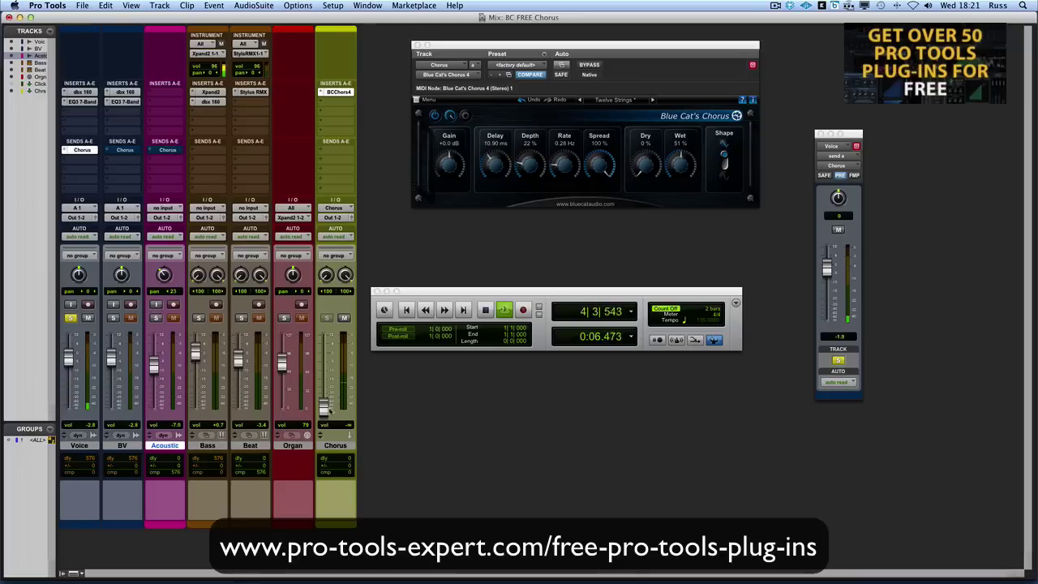
- During playback, raise the Chorus return to -1.9 dB and lower the Voice fader to -5.5 dB
left_click_drag(325, 408, 324, 357)
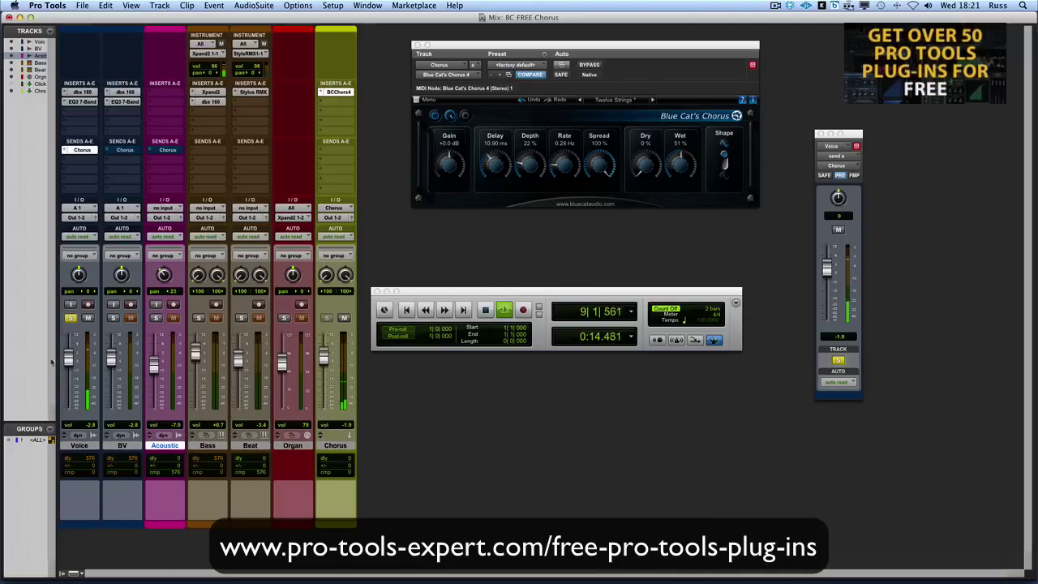
left_click_drag(75, 364, 71, 363)
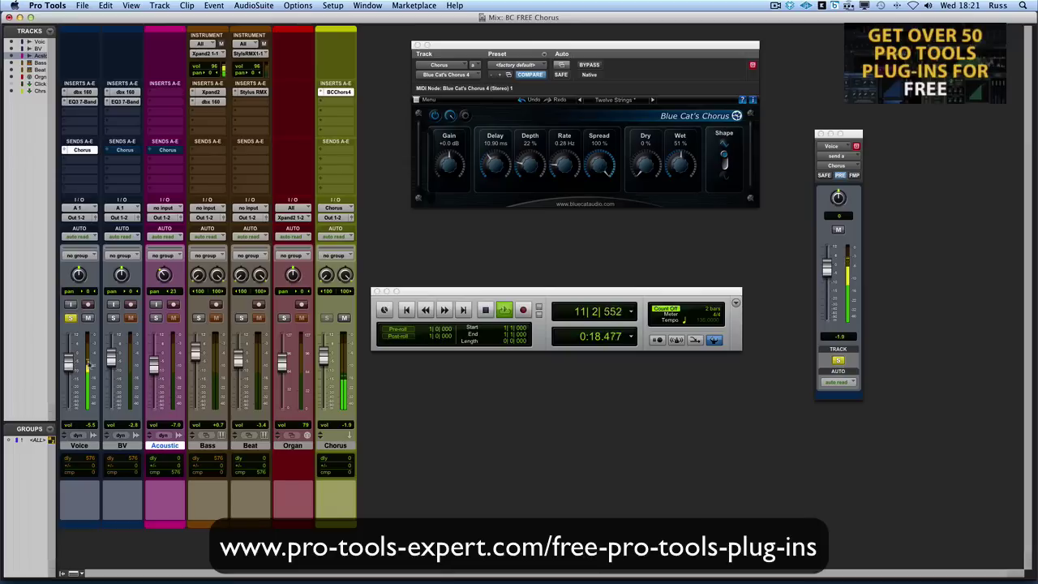
key("space")
- Unmute the BV track's Chorus send and play with BV soloed alongside Voice
left_click(126, 150)
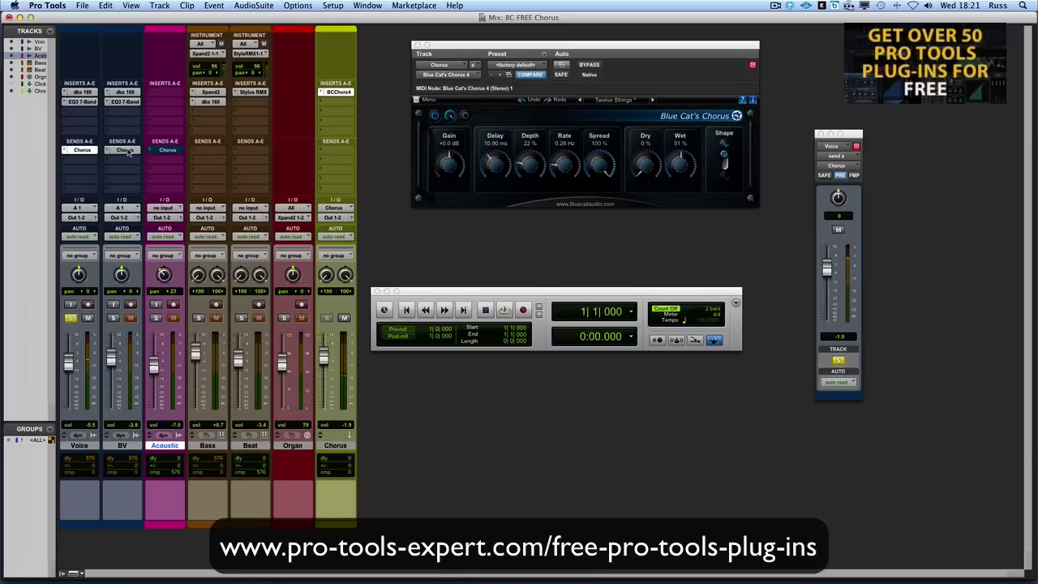
left_click(116, 319)
key("space")
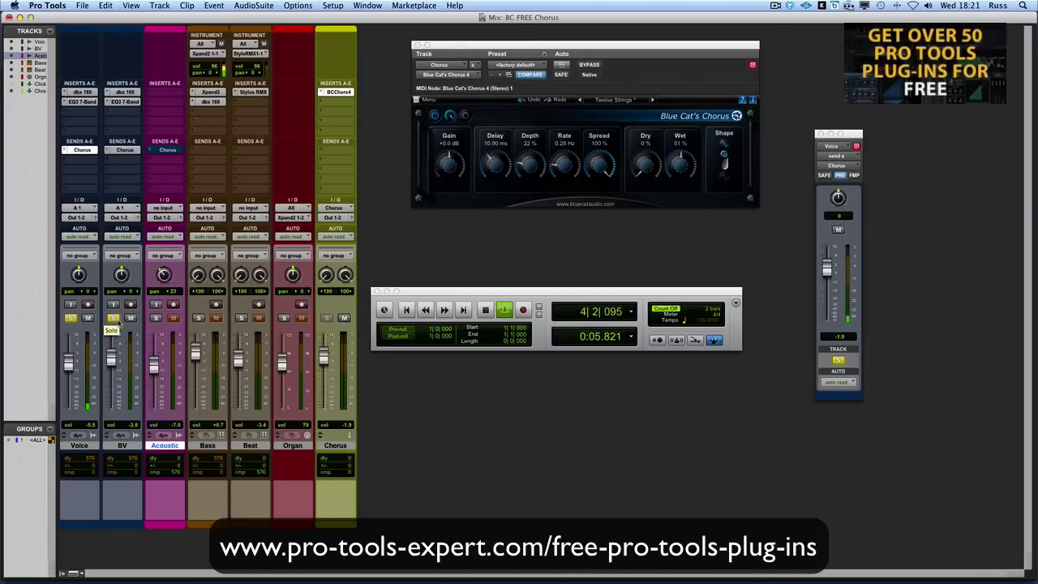
- Select the BV clip in the Edit window, play from it and return to the Mix window
key("super+equal")
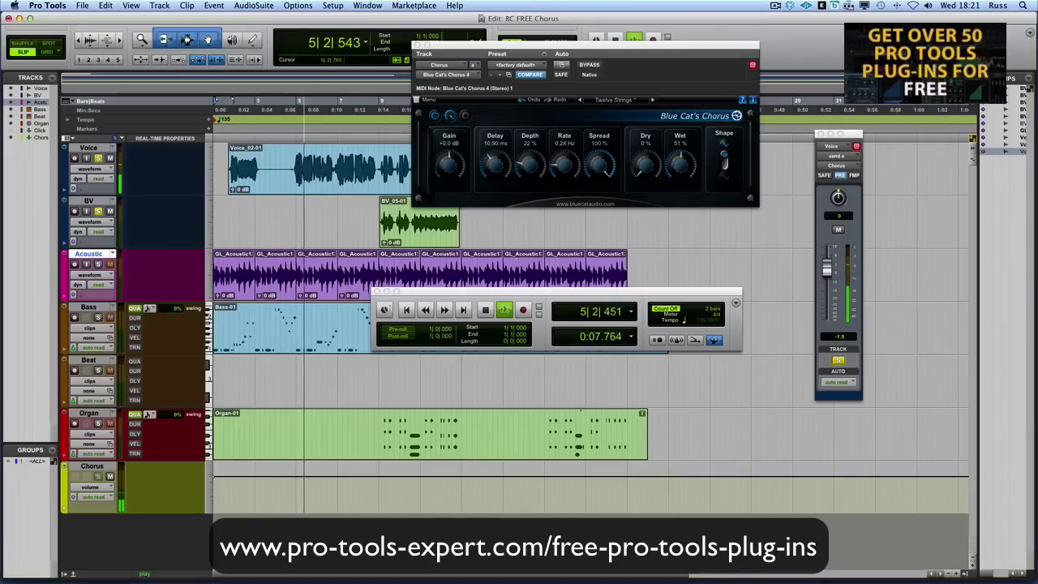
key("space")
left_click(407, 235)
key("space")
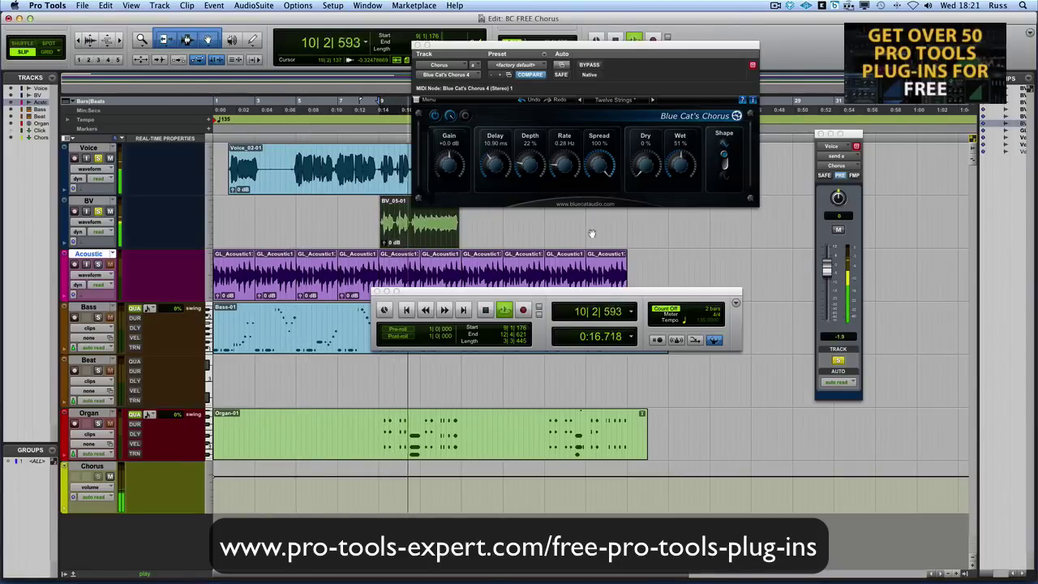
key("super+equal")
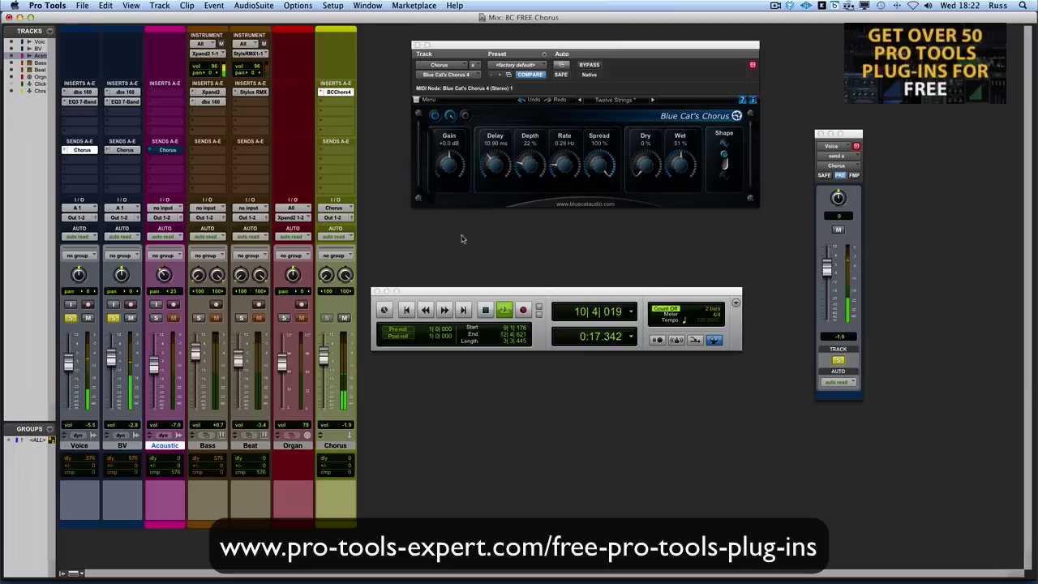
- Raise the chorus depth to 38 % and compare the vocals with the Chorus return muted and unmuted
mouse_move(530, 165)
left_mouse_down()
mouse_move(546, 133)
mouse_move(530, 155)
left_mouse_up()
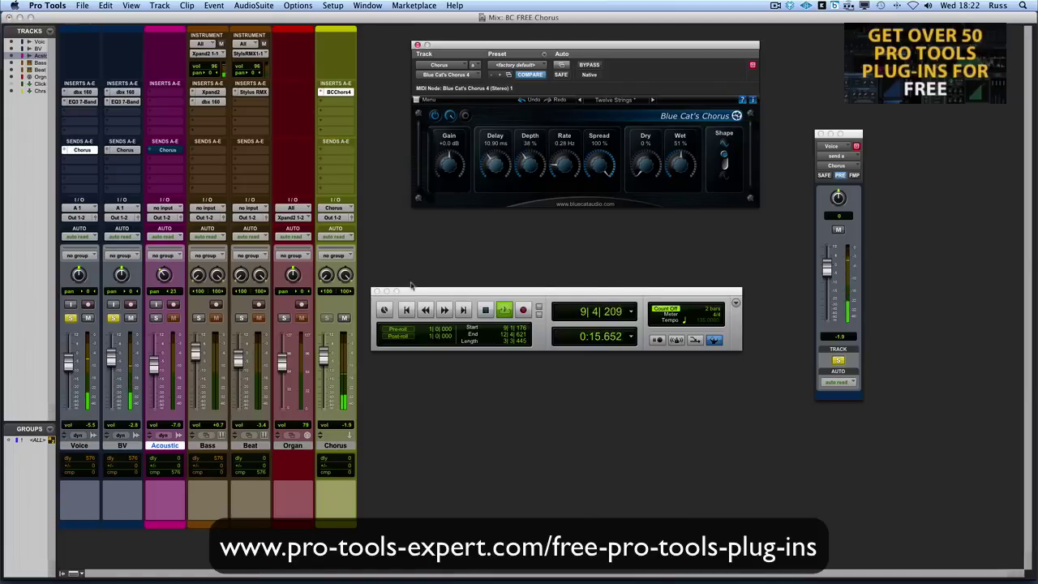
left_click(345, 318)
left_click(345, 318)
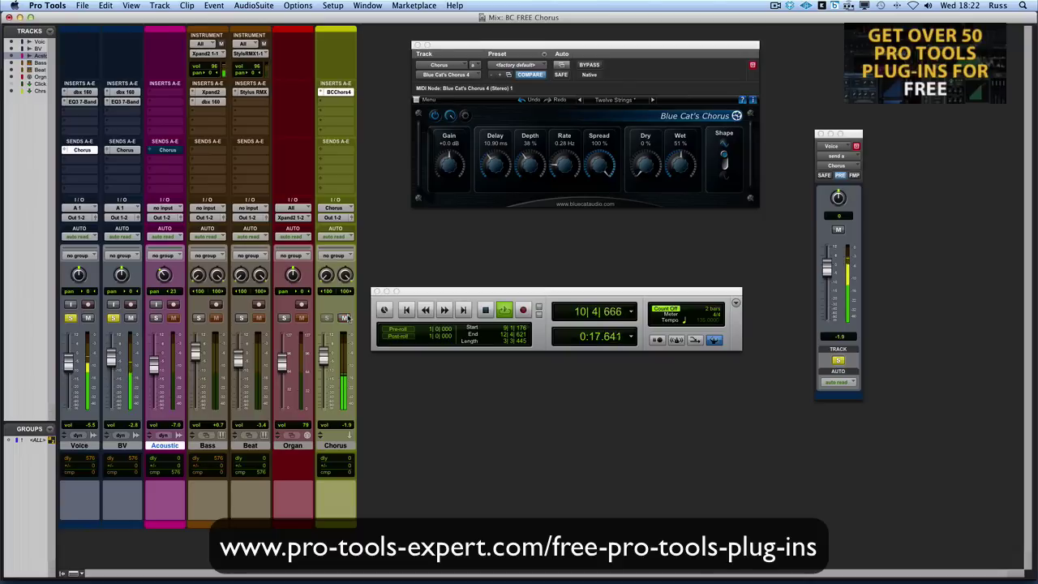
key("space")
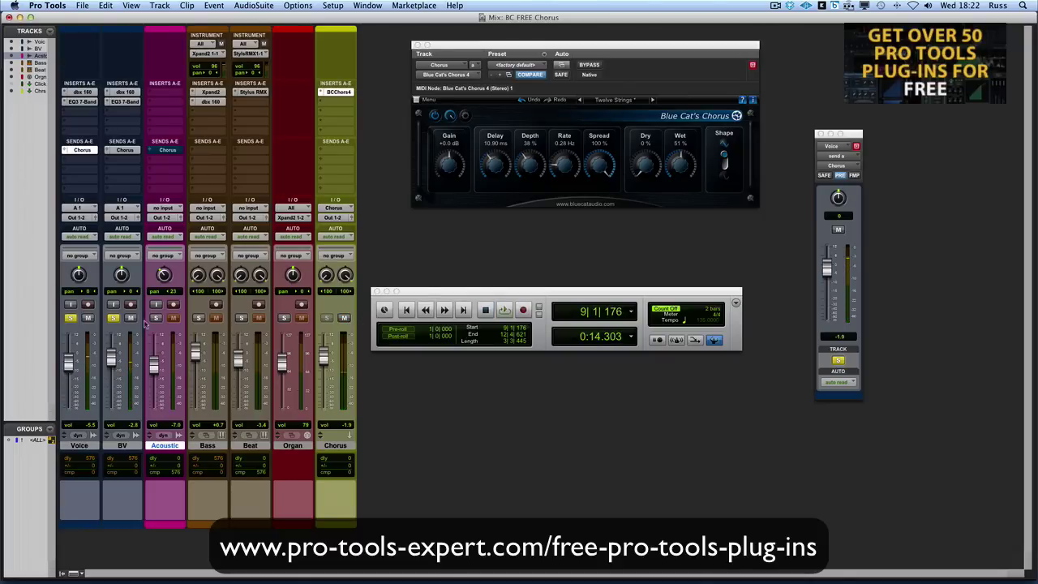
- Play BV alone with the Voice track's Chorus send muted, and raise the Chorus return to -0.6 dB
left_click(70, 317)
key("space")
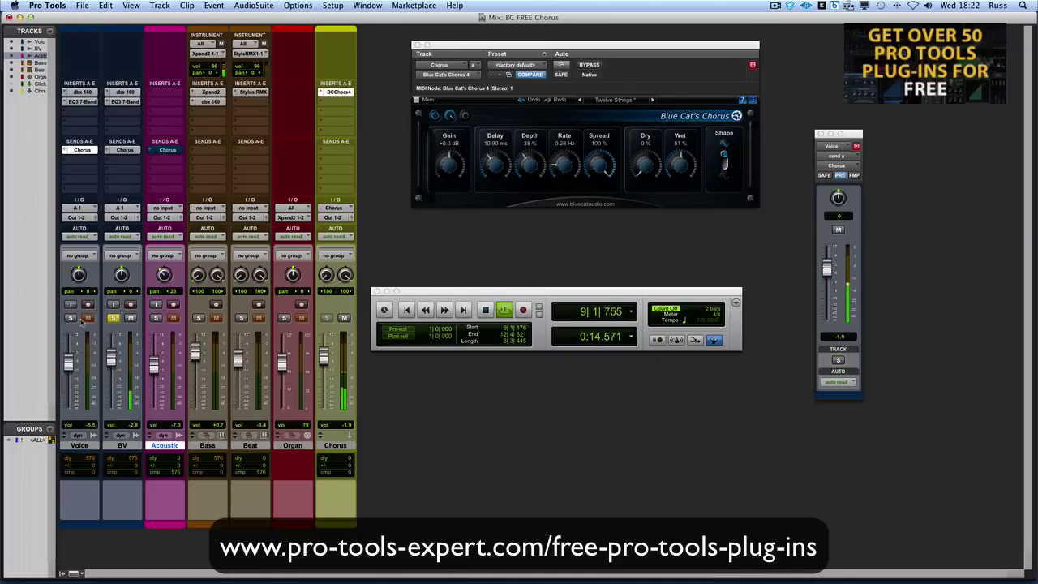
left_click(89, 151, "super")
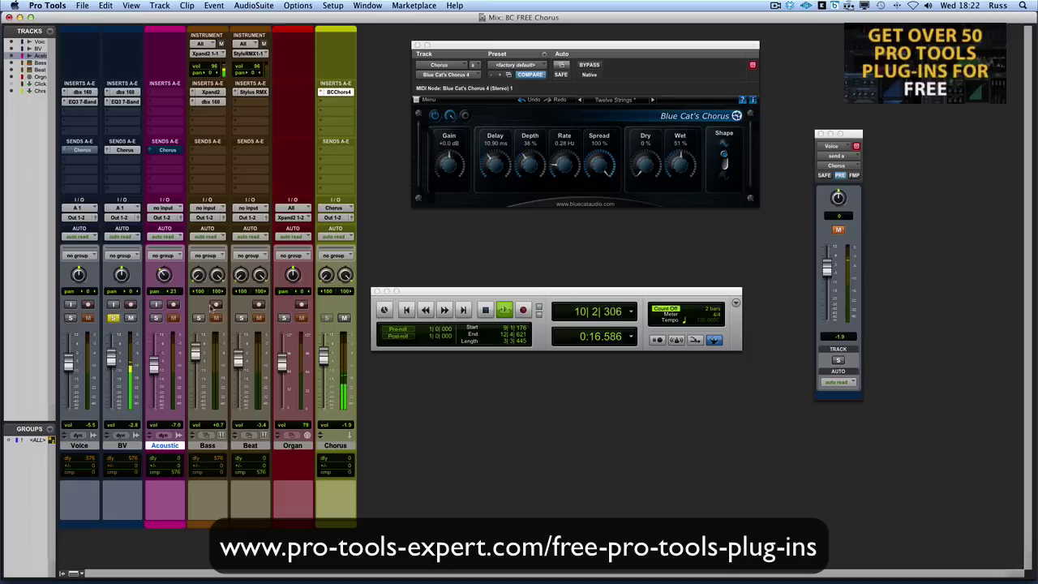
mouse_move(323, 355)
left_mouse_down()
mouse_move(324, 389)
mouse_move(326, 356)
left_mouse_up()
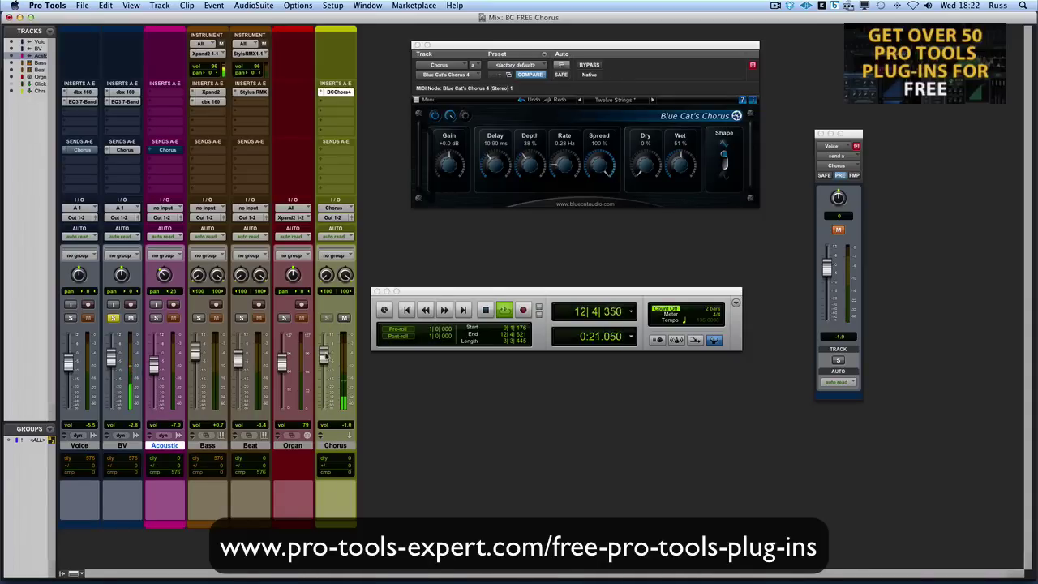
- Stop playback with BV unsoloed and unmute the Chorus sends on the Acoustic and Voice tracks
left_click(88, 317)
left_click(113, 317)
key("space")
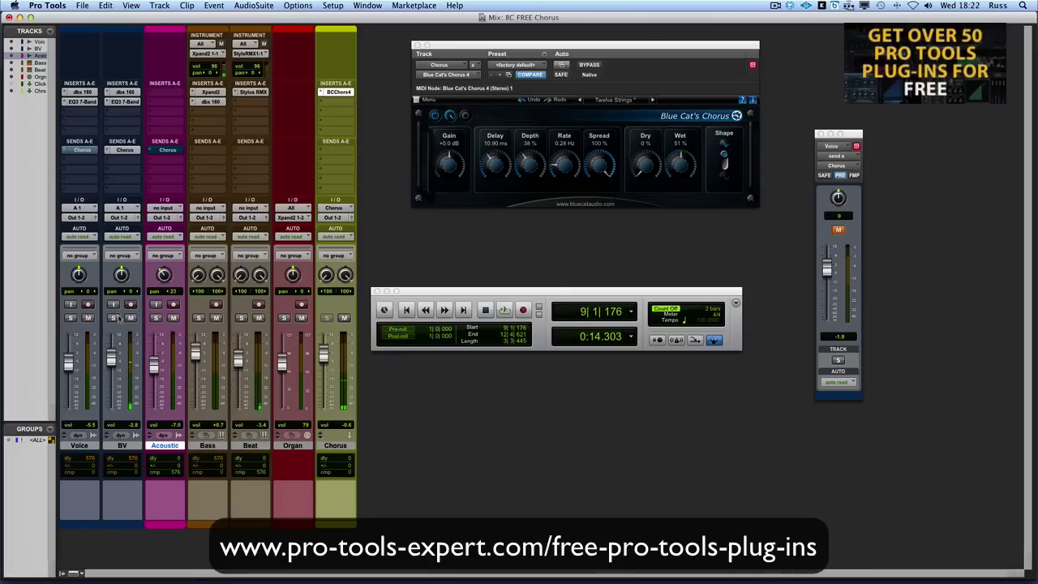
left_click(165, 149, "super")
left_click(81, 151, "super")
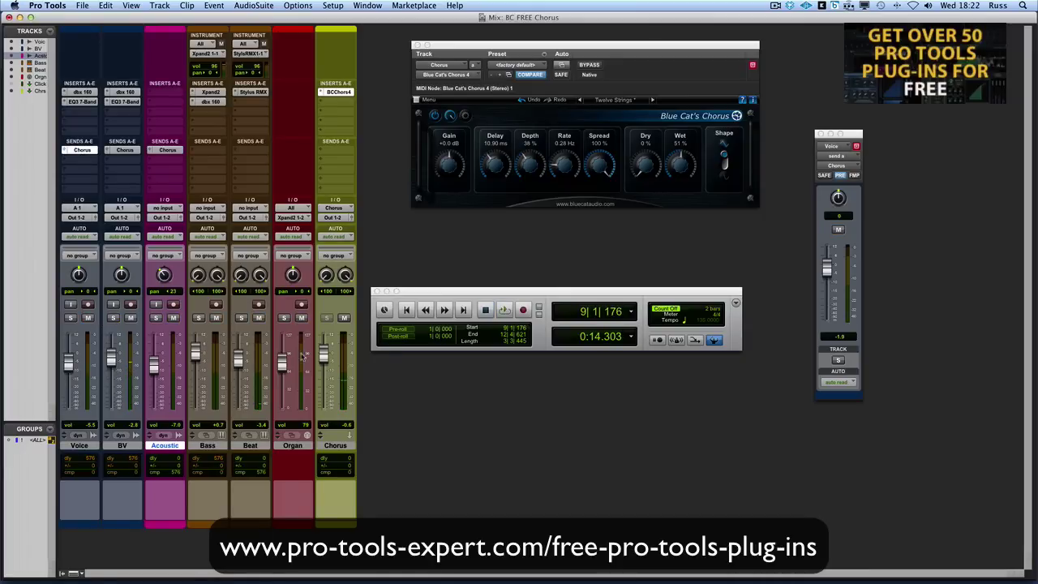
- Pull the Chorus return fully down and play the whole mix from the start of the session
left_click_drag(324, 355, 325, 410)
key("space")
key("space")
key("Return")
key("space")
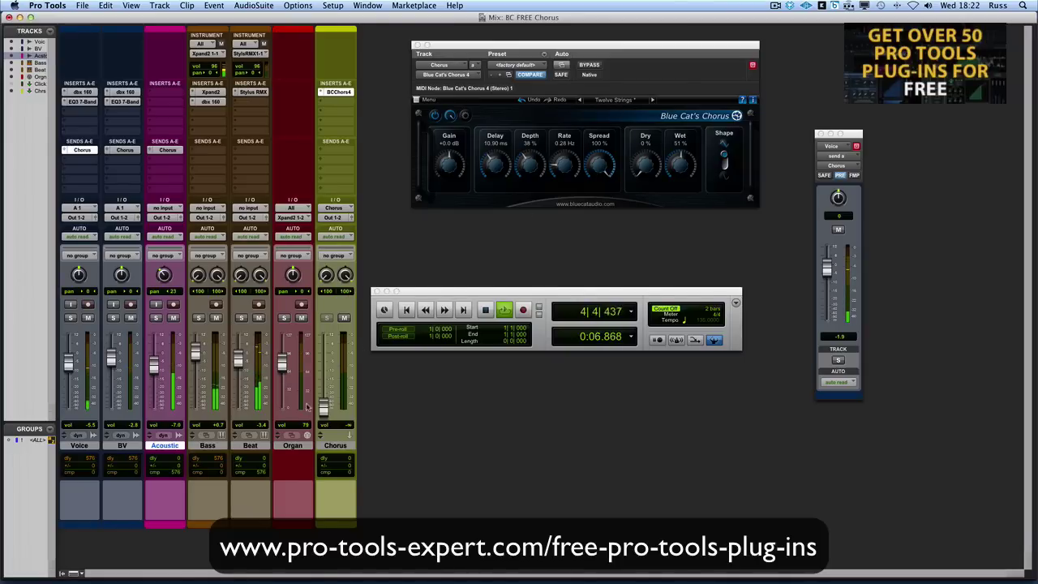
- Bring the Chorus return up to -1.9 dB in the full mix and mute it for comparison
left_click_drag(324, 405, 324, 373)
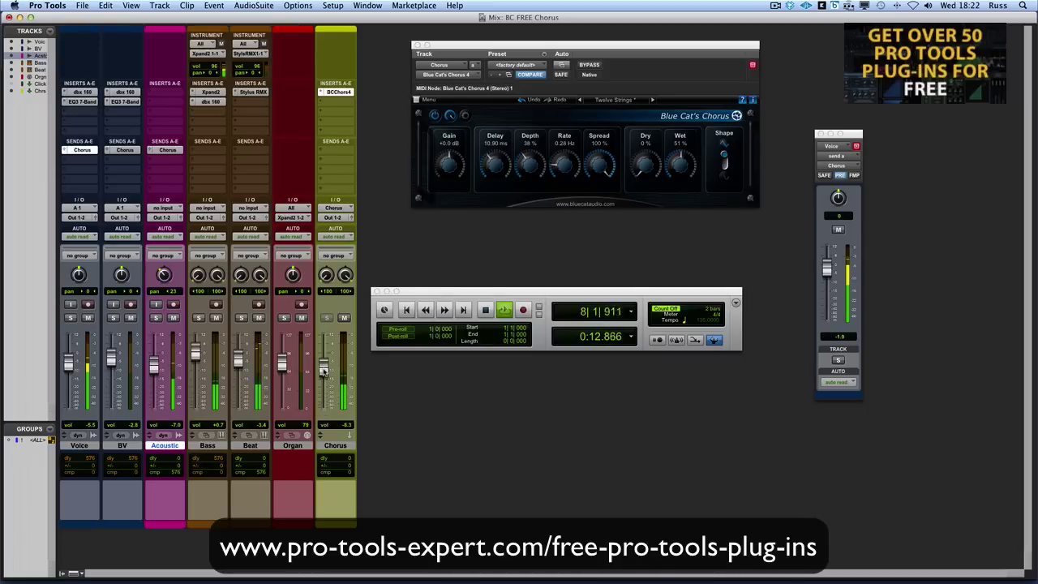
left_click_drag(324, 371, 324, 356)
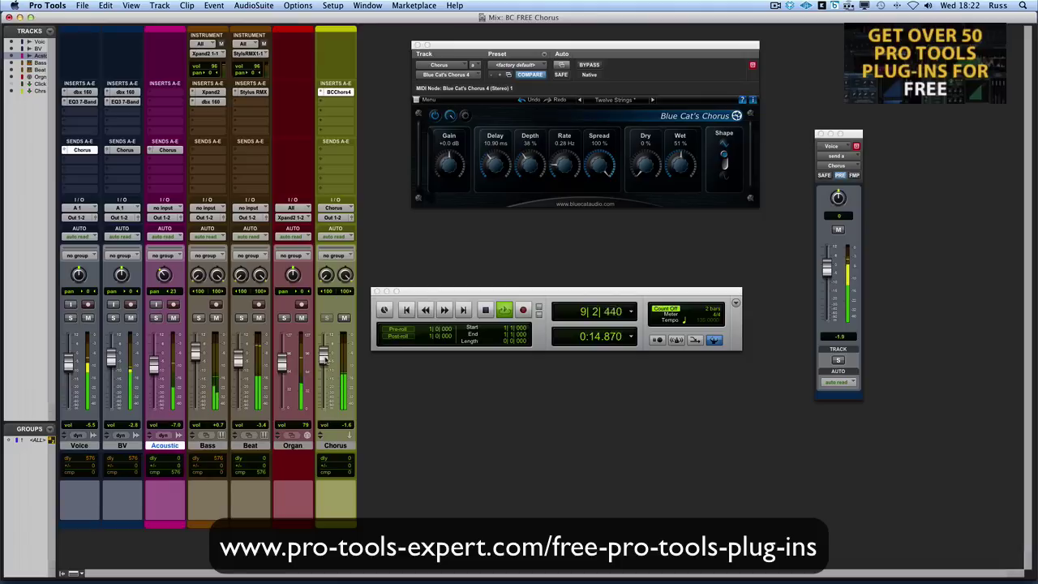
left_click(343, 317)
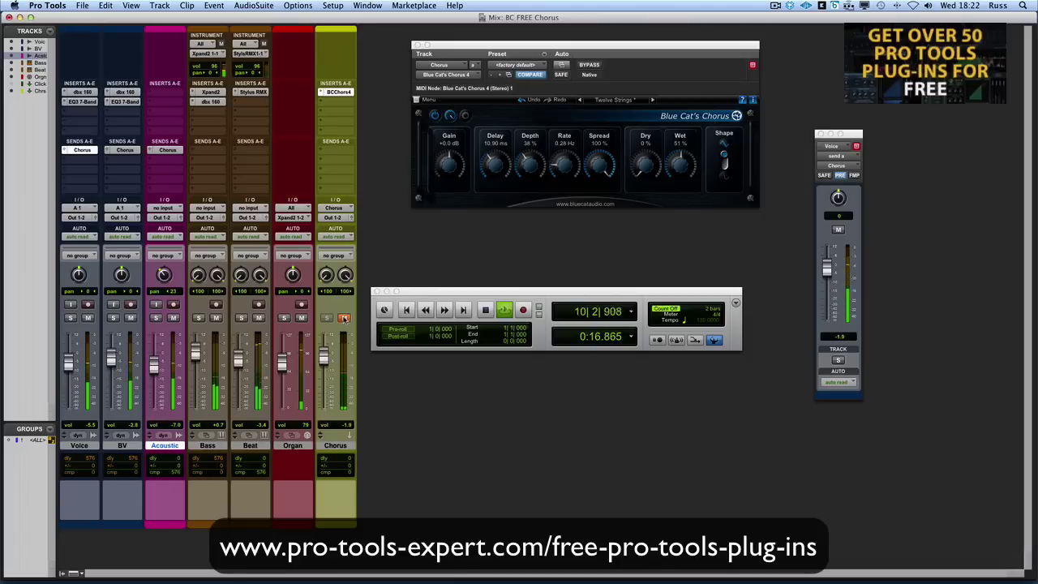
- Unmute the Chorus return and reposition Acoustic in the mix at -4.0 dB with its pan at 10
left_click(344, 317)
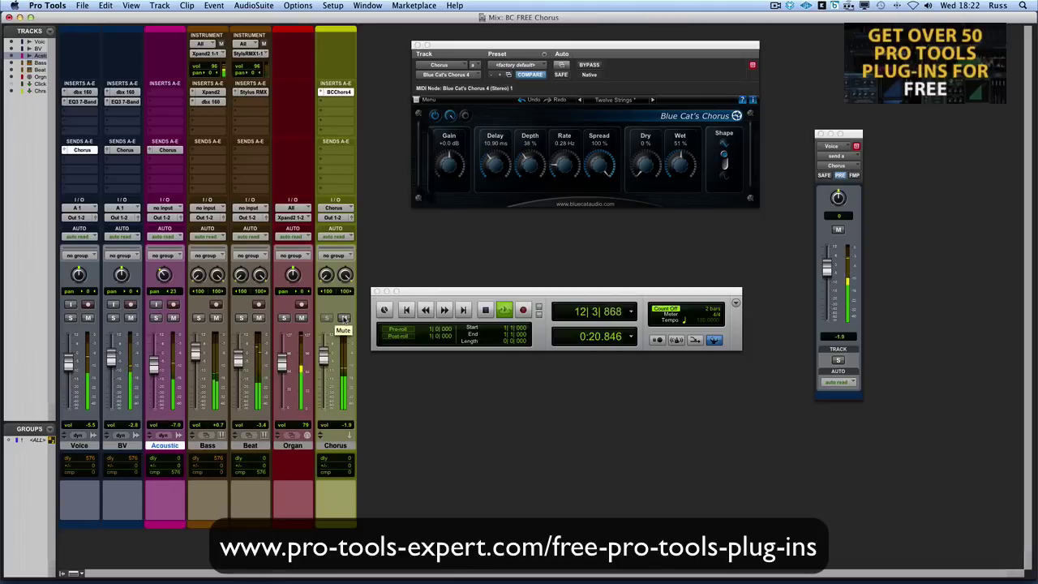
left_click_drag(153, 368, 152, 365)
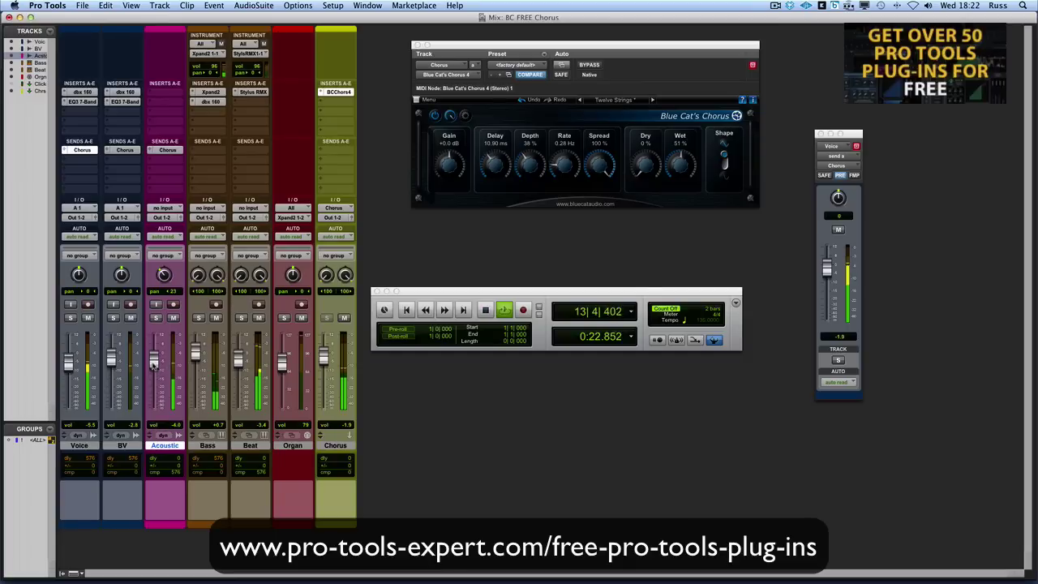
left_click_drag(163, 277, 165, 274)
left_click(344, 318)
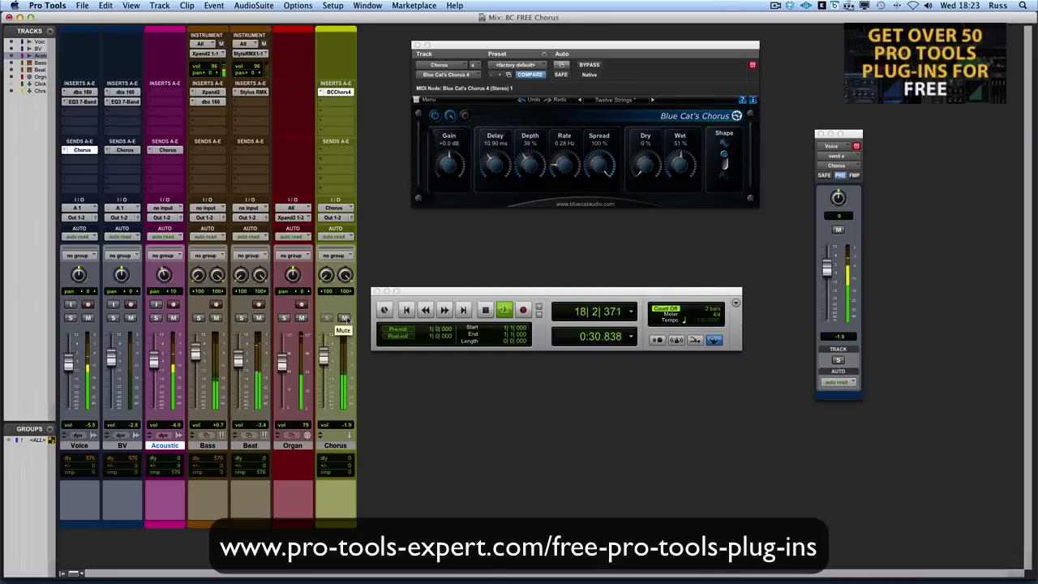
- Replay the full mix from the start with the Chorus return lowered to -5.8 dB, comparing it muted and unmuted
left_click(406, 309)
mouse_move(324, 357)
left_mouse_down()
mouse_move(325, 416)
mouse_move(326, 377)
left_mouse_up()
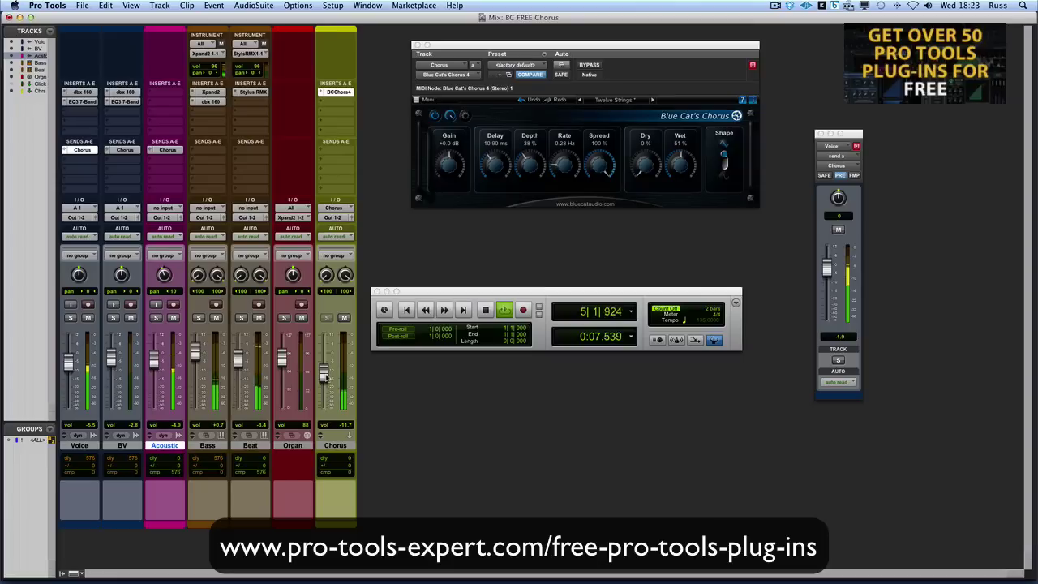
mouse_move(324, 376)
left_mouse_down()
mouse_move(324, 365)
mouse_move(324, 393)
mouse_move(325, 357)
mouse_move(324, 368)
left_mouse_up()
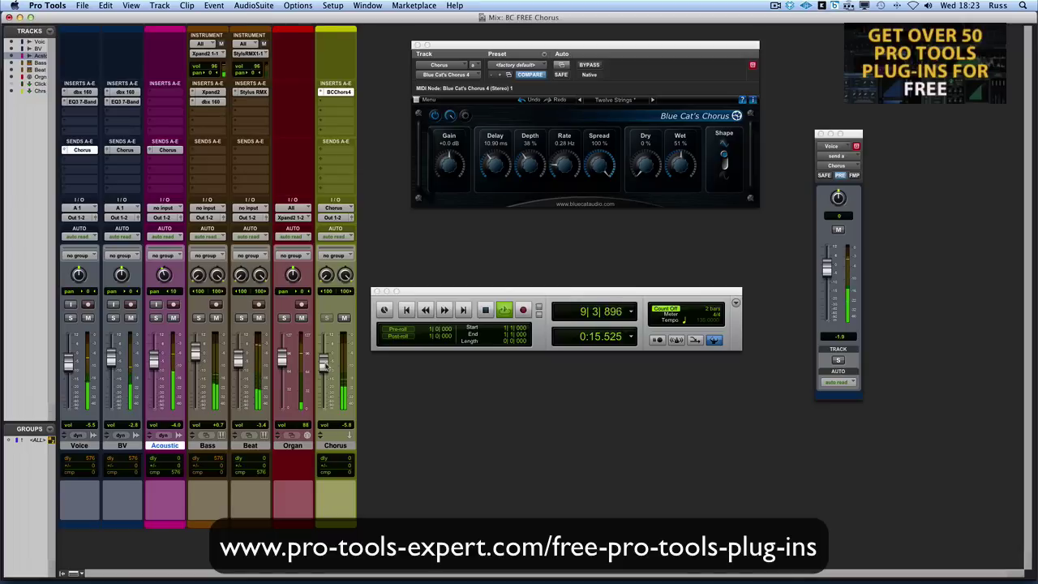
left_click(344, 318)
left_click(343, 318)
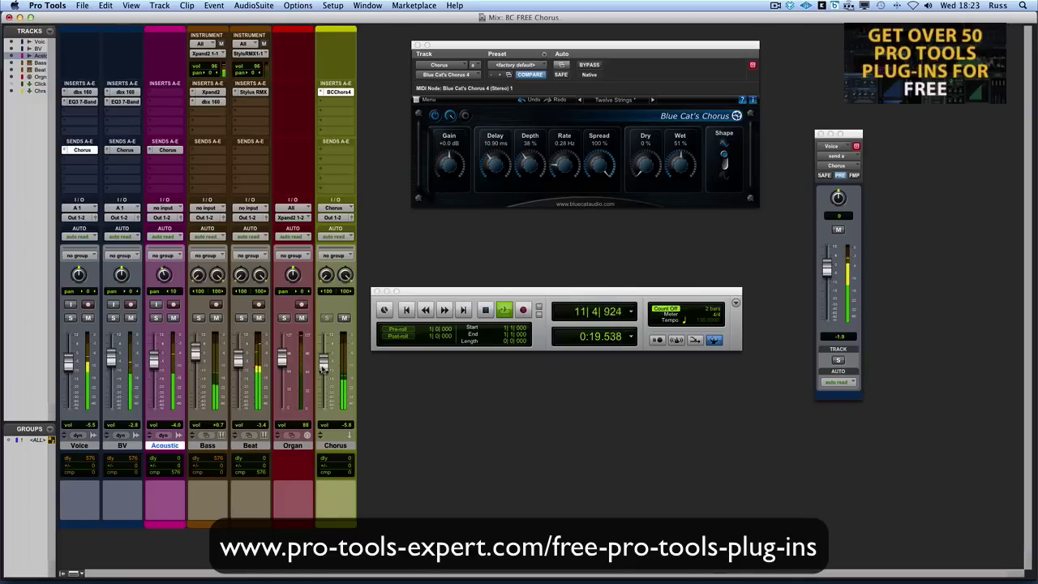
key("space")
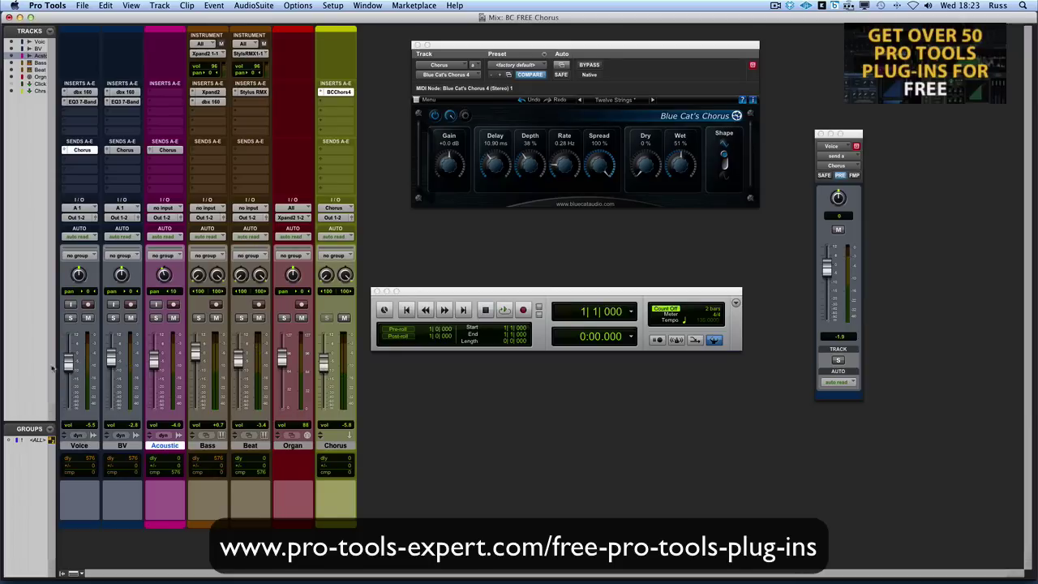
- Restart the mix and rebalance it with BV at -7.7 dB and the Chorus return at -2.5 dB
key("space")
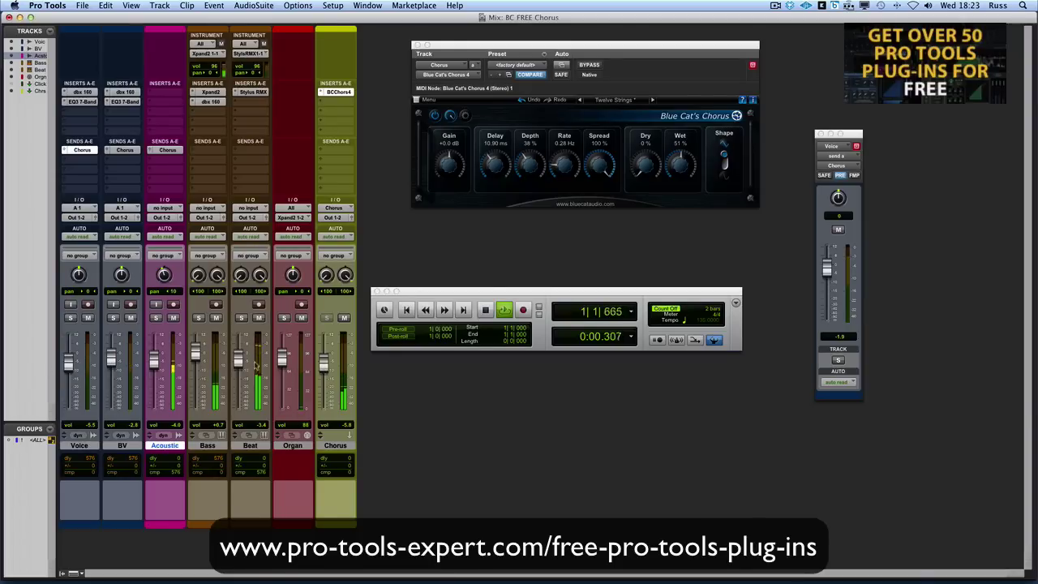
key("space")
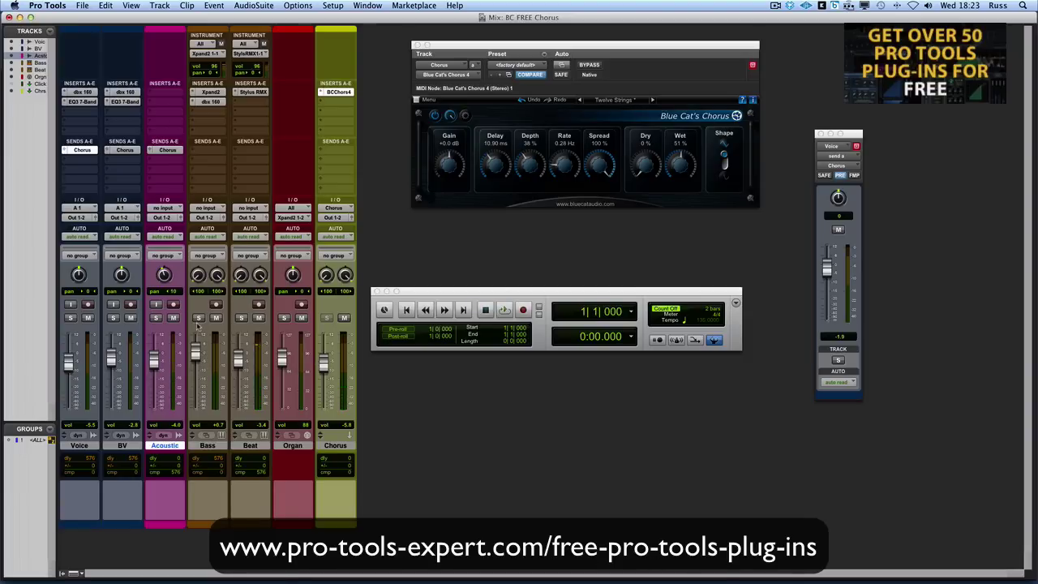
key("space")
left_click_drag(110, 358, 102, 370)
left_click_drag(324, 369, 324, 361)
- Raise BV's Chorus send to +0.3 dB and balance BV at -7.0 dB against the Chorus return at -1.9 dB
left_click(129, 150)
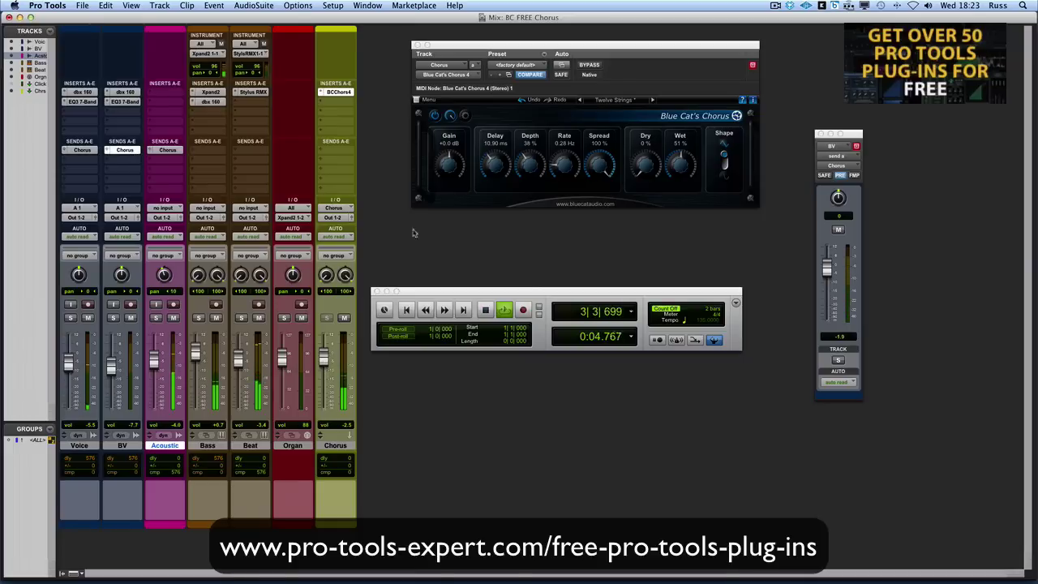
left_click_drag(826, 269, 825, 271)
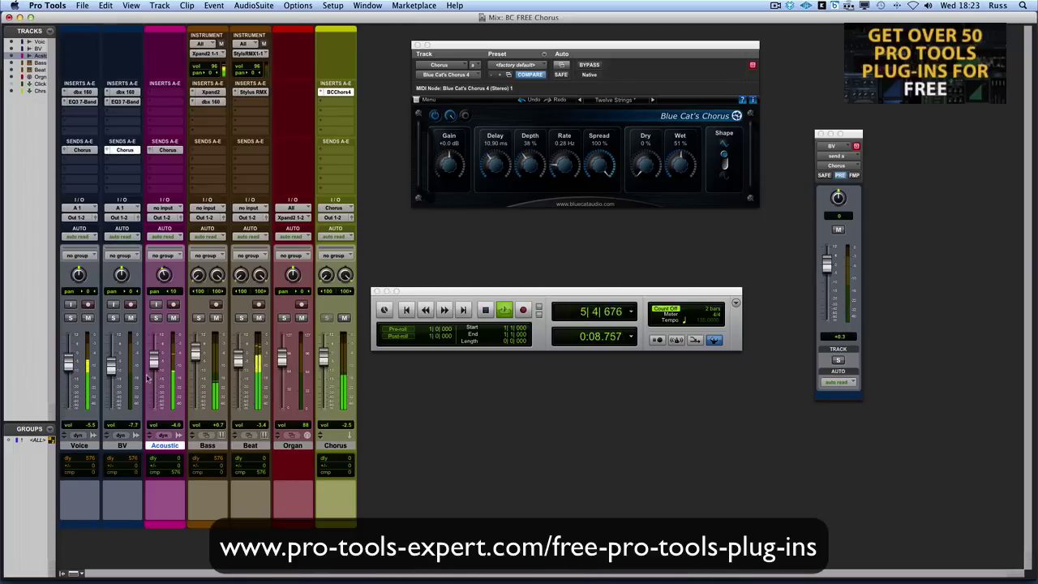
left_click_drag(112, 374, 111, 381)
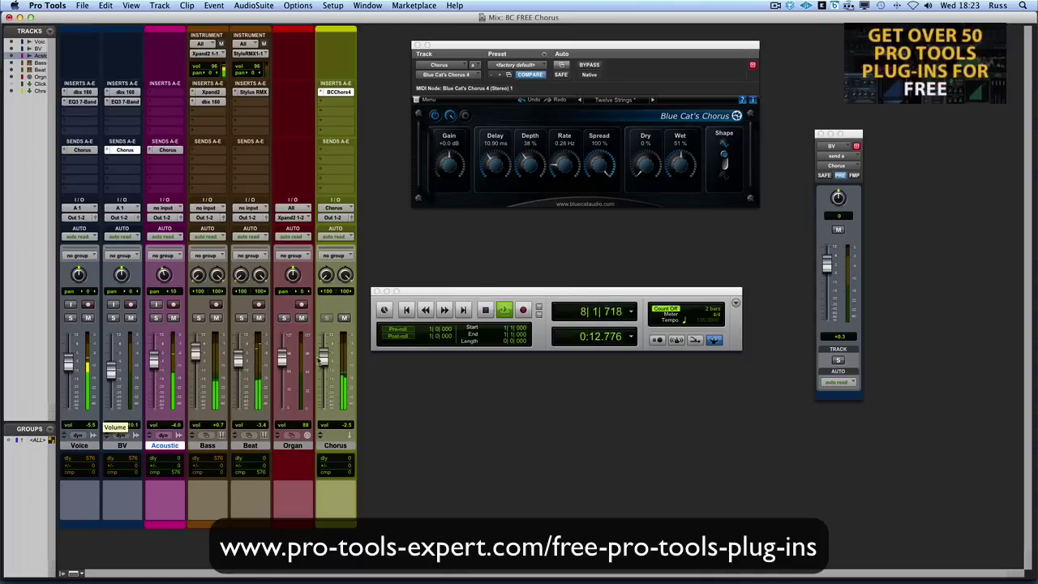
left_click_drag(324, 364, 324, 361)
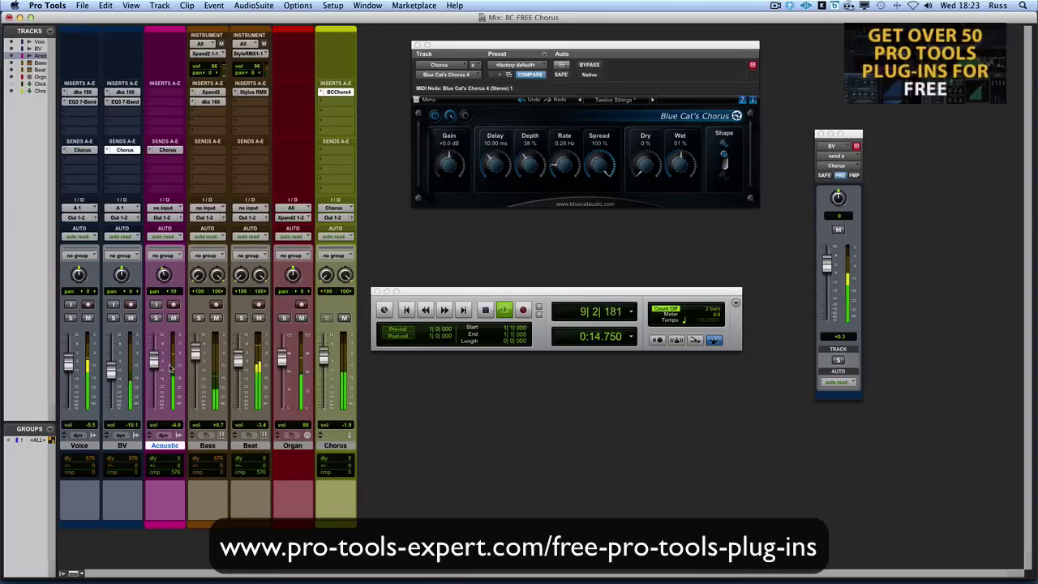
left_click_drag(111, 371, 112, 367)
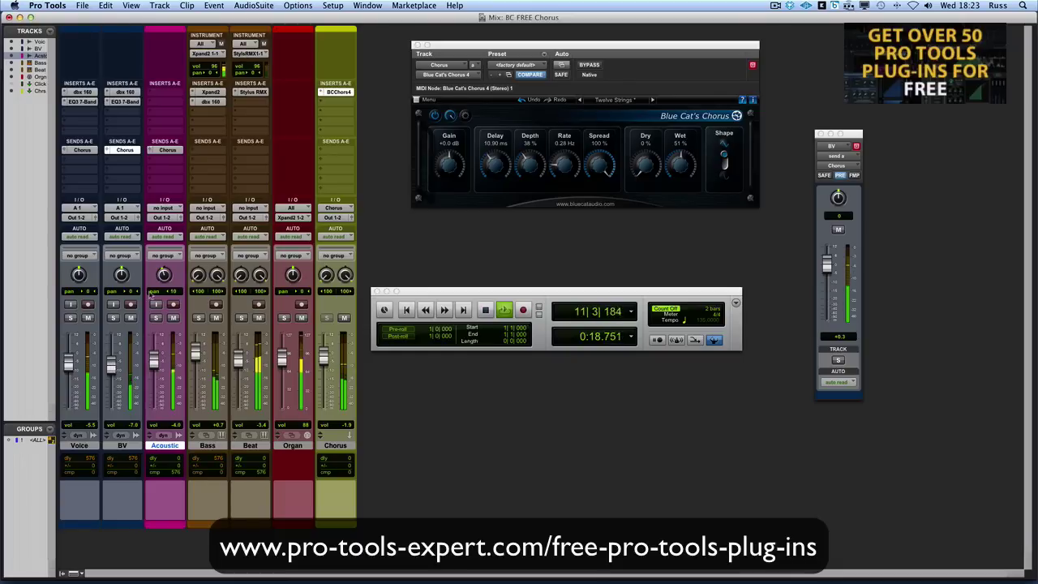
- Stop playback and pan the BV track to 29
left_click_drag(121, 276, 120, 287)
key("space")
left_click_drag(120, 276, 127, 259)
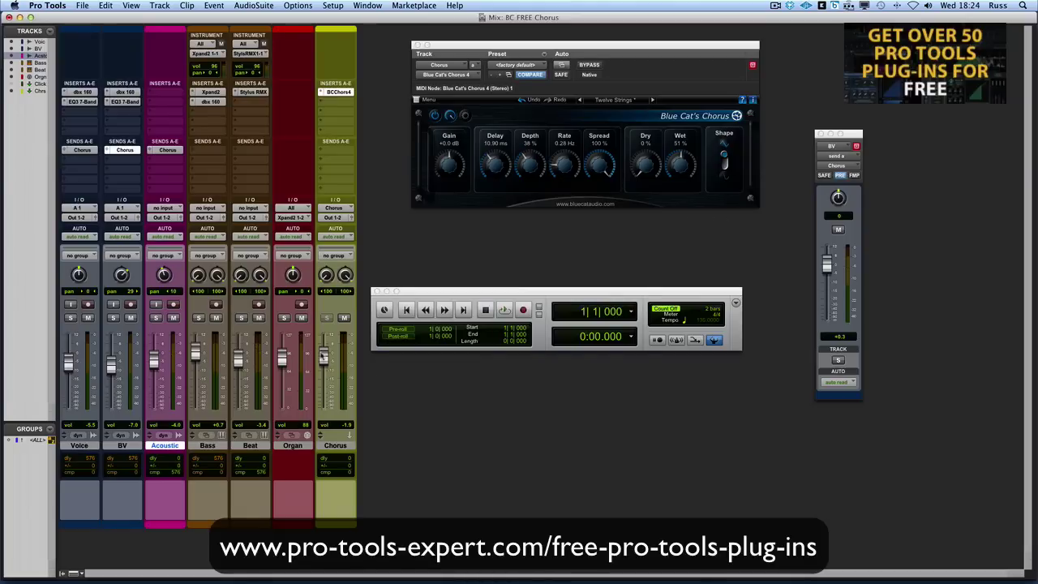
- Play the full mix from the start and compare it with the Chorus return muted and unmuted
key("space")
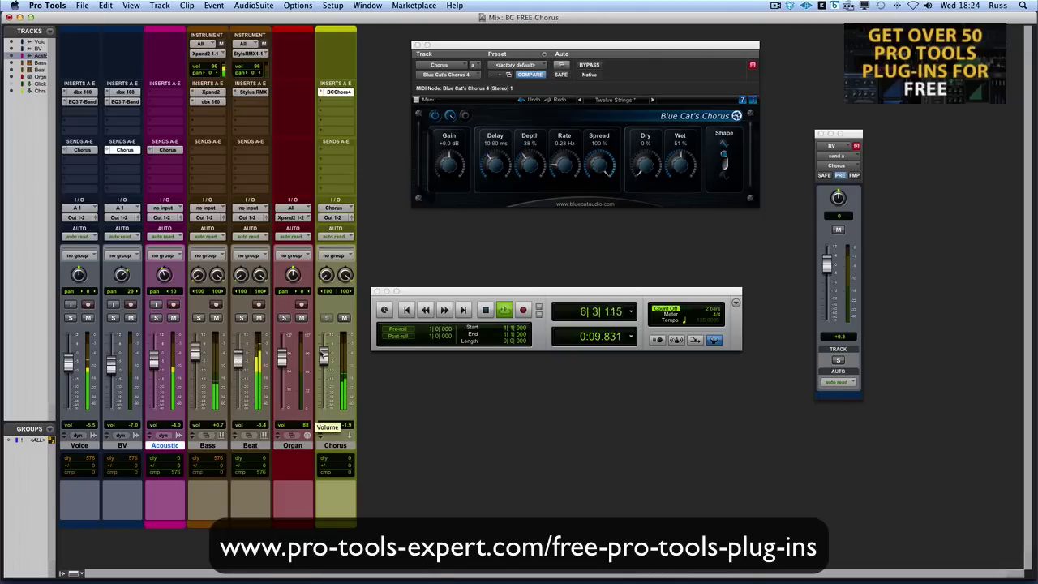
left_click(344, 316)
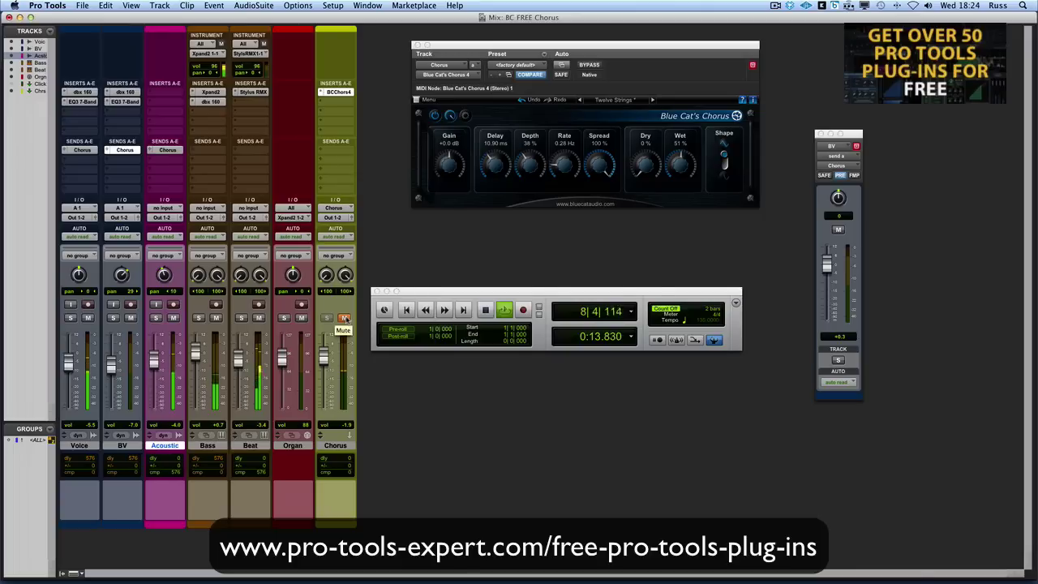
left_click(345, 317)
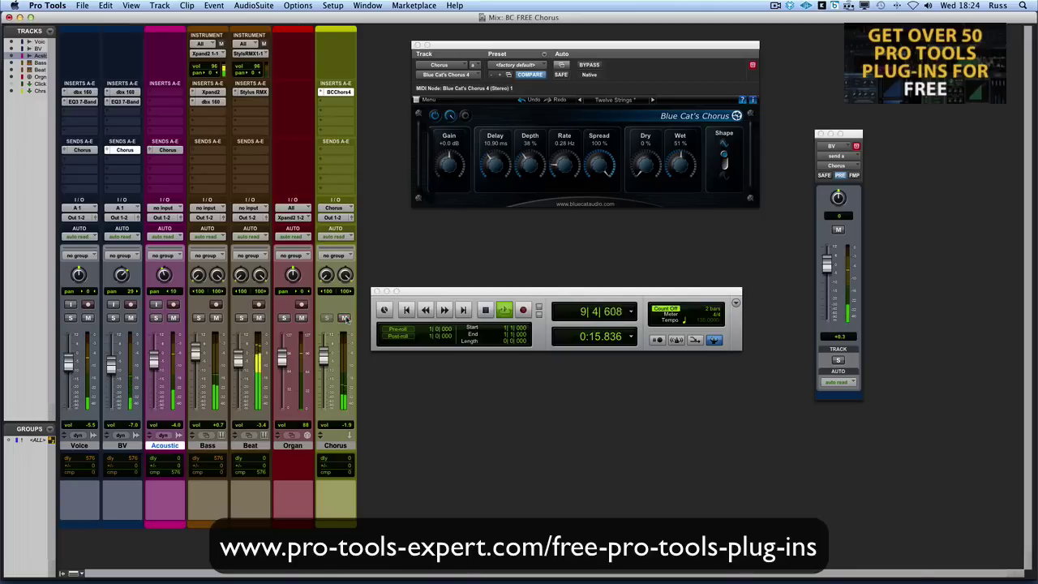
- Finish the mix balance with BV panned to 2, Bass at +2.5 dB and the Chorus return at -6.4 dB, ending playback
left_click_drag(121, 275, 119, 288)
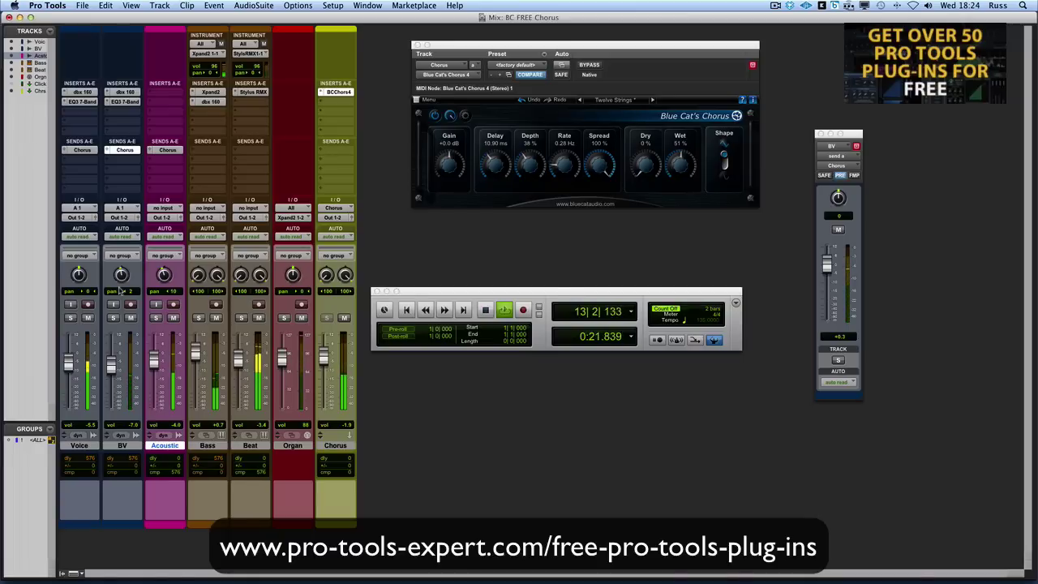
left_click_drag(195, 352, 195, 348)
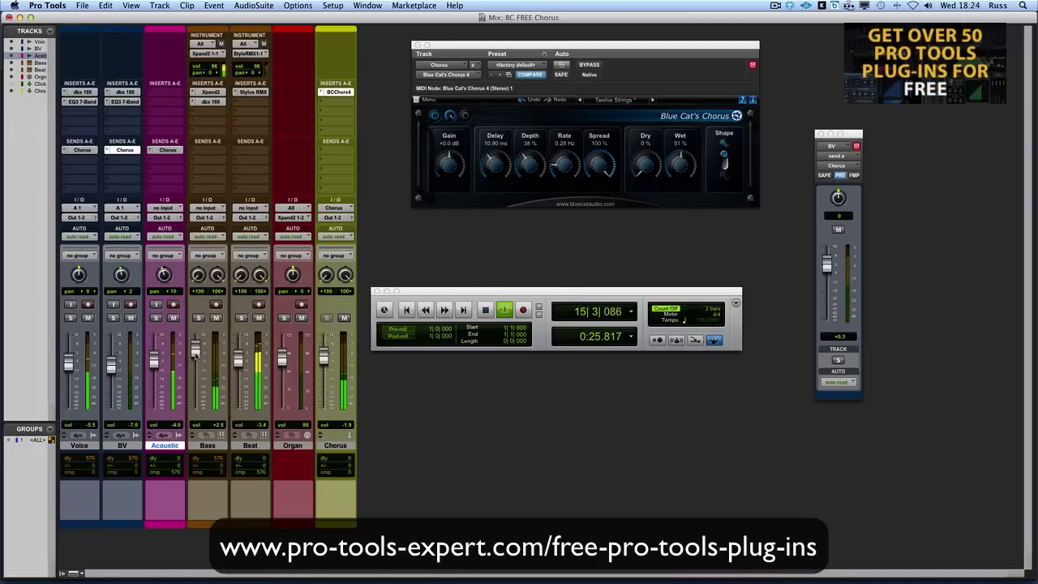
left_click_drag(324, 357, 324, 369)
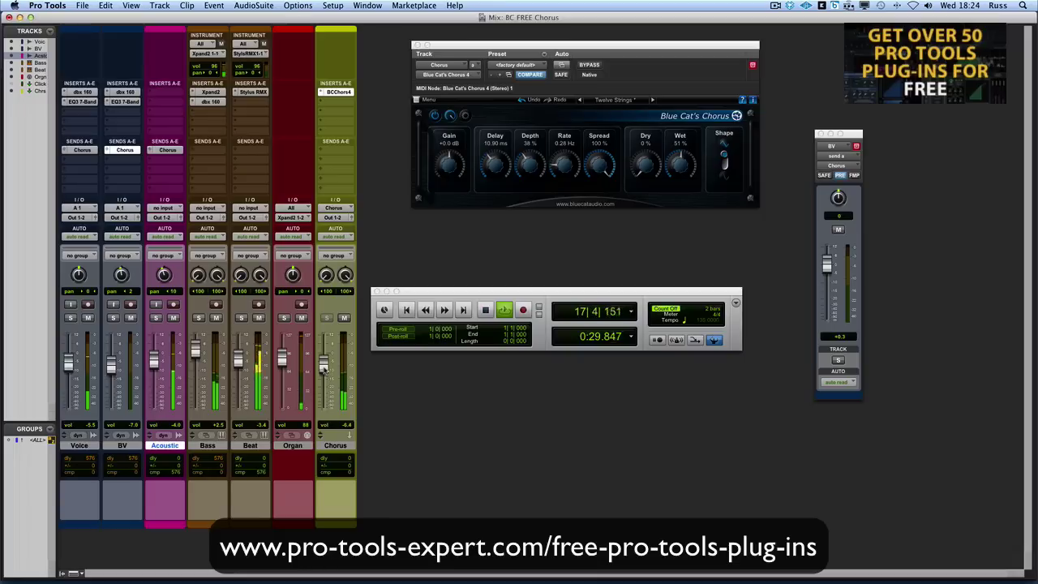
key("space")
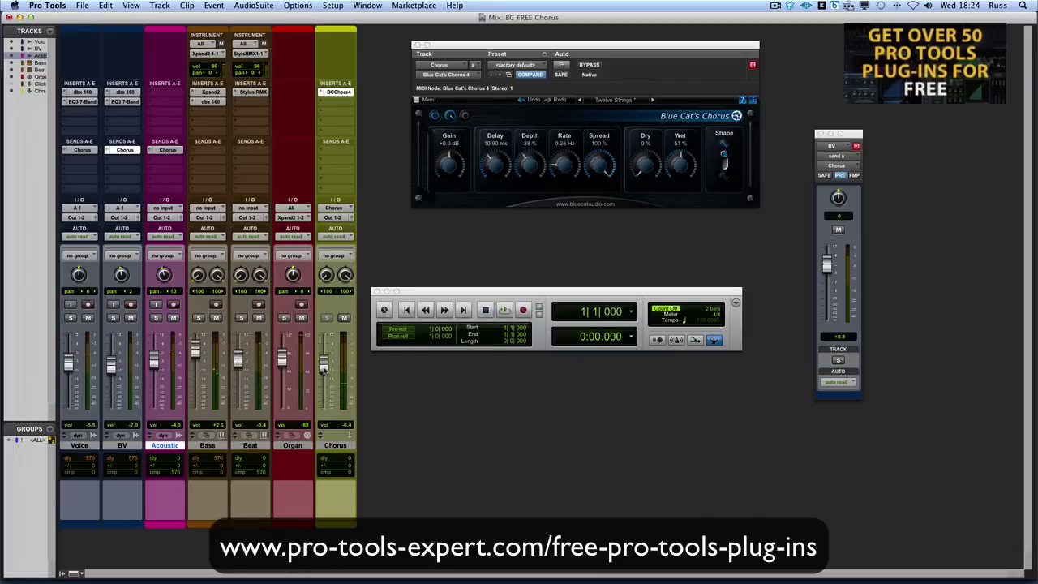